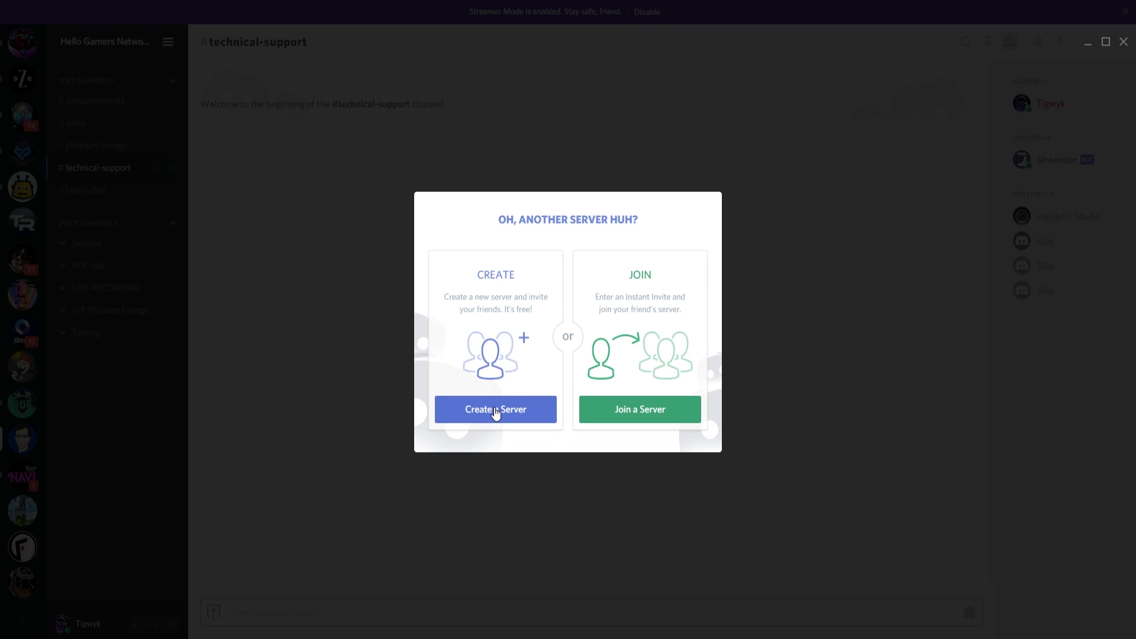
Create a server named TigTest in the US West region and begin adding a text channel.
left_click(786, 219)
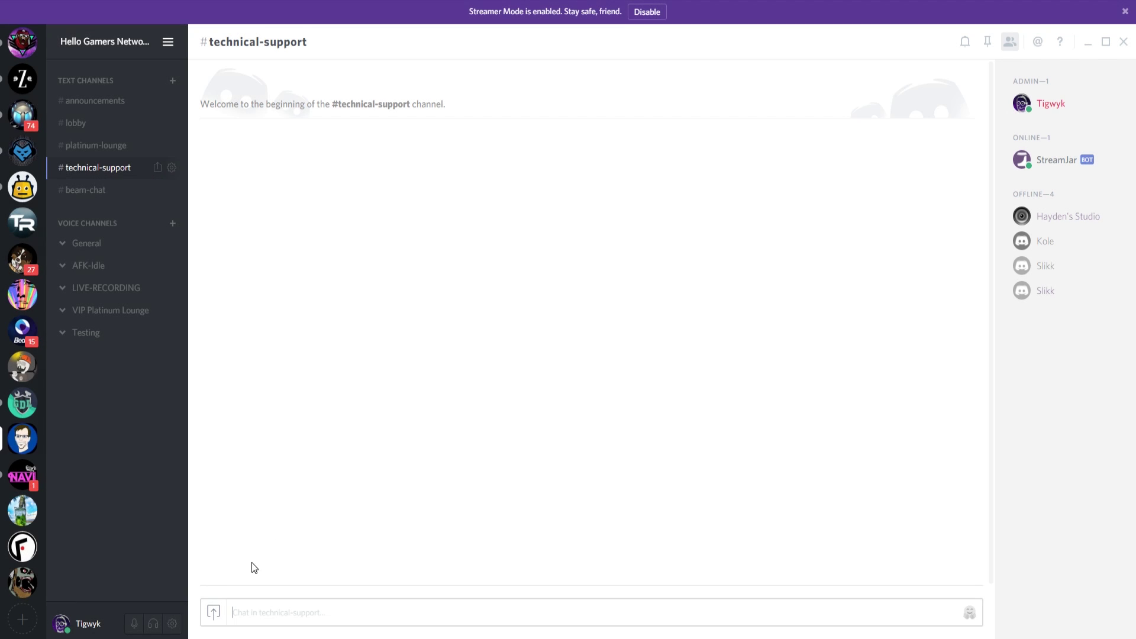
left_click(22, 621)
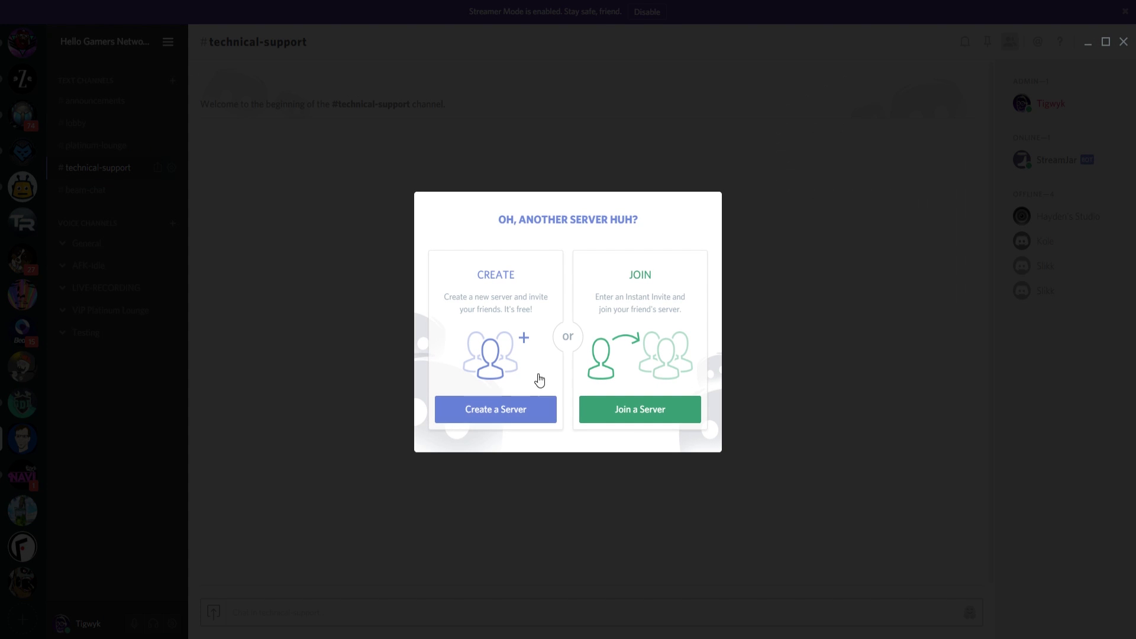
left_click(499, 410)
type("TigTest")
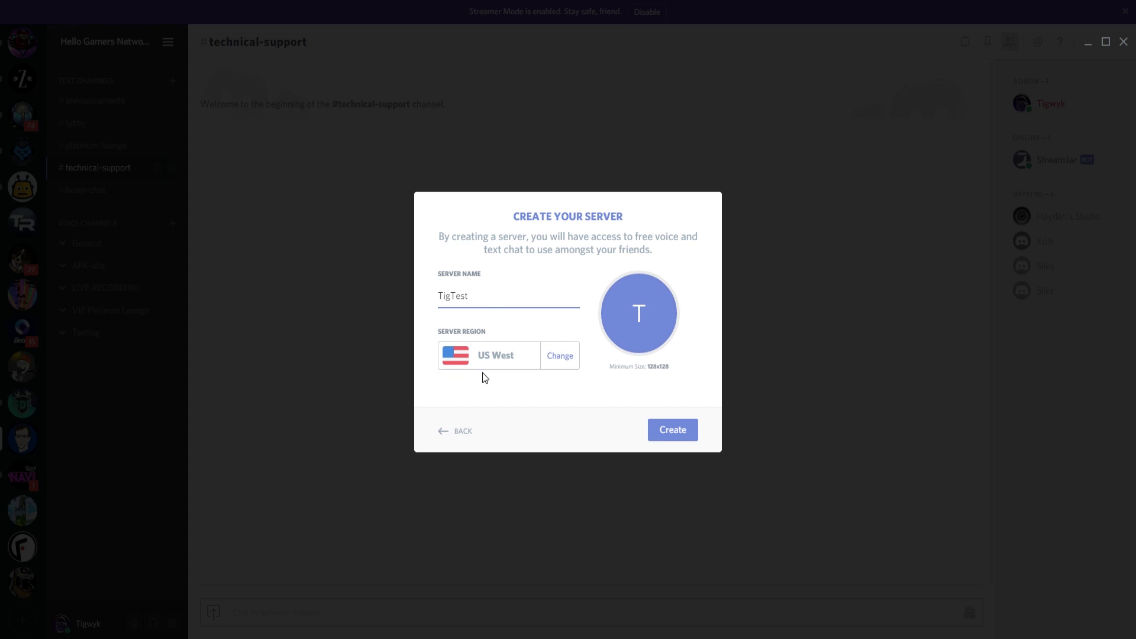
left_click(547, 356)
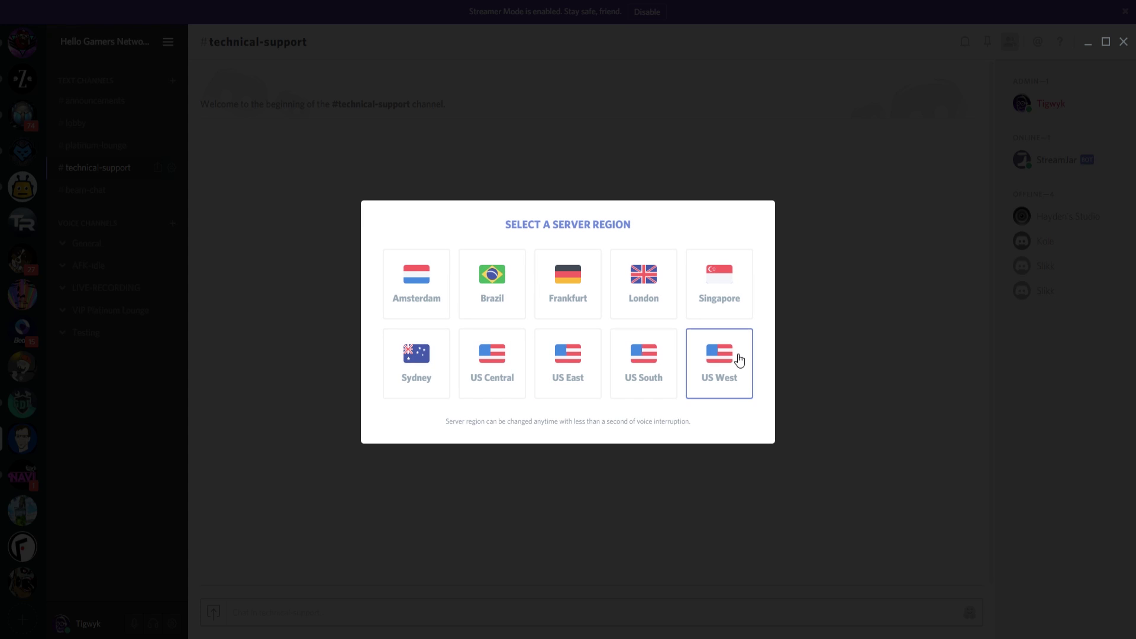
left_click(728, 358)
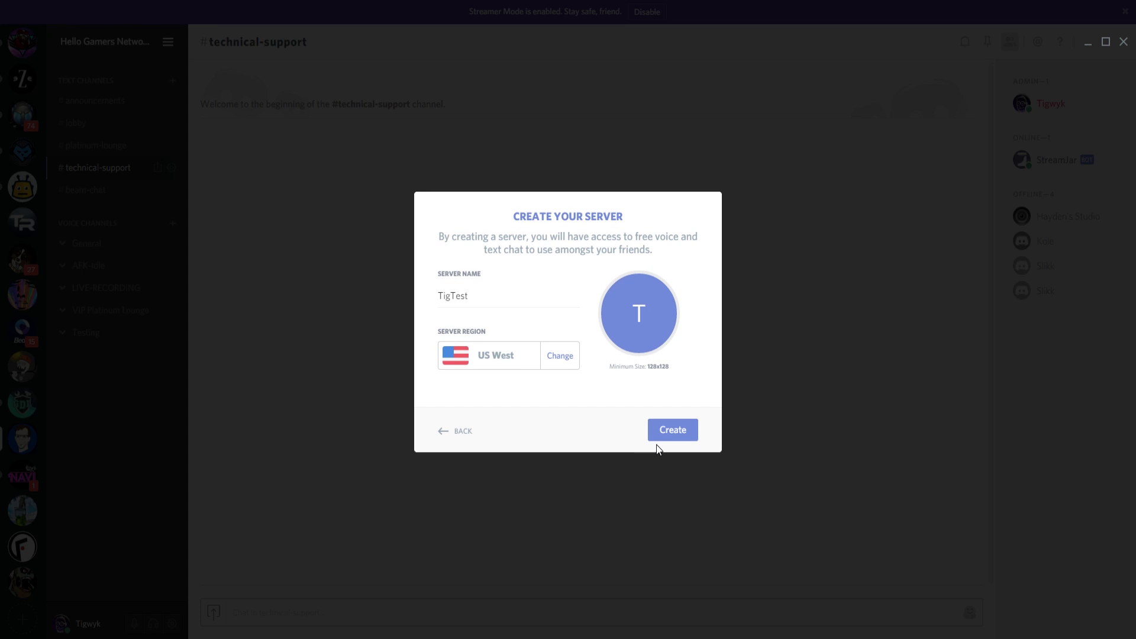
left_click(680, 431)
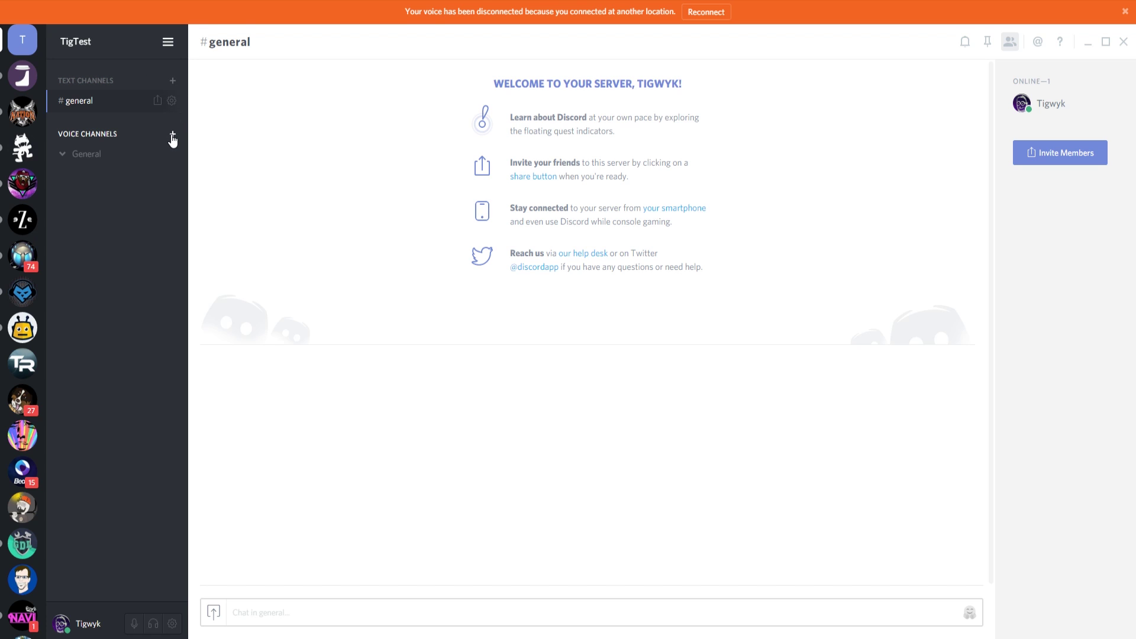
left_click(173, 81)
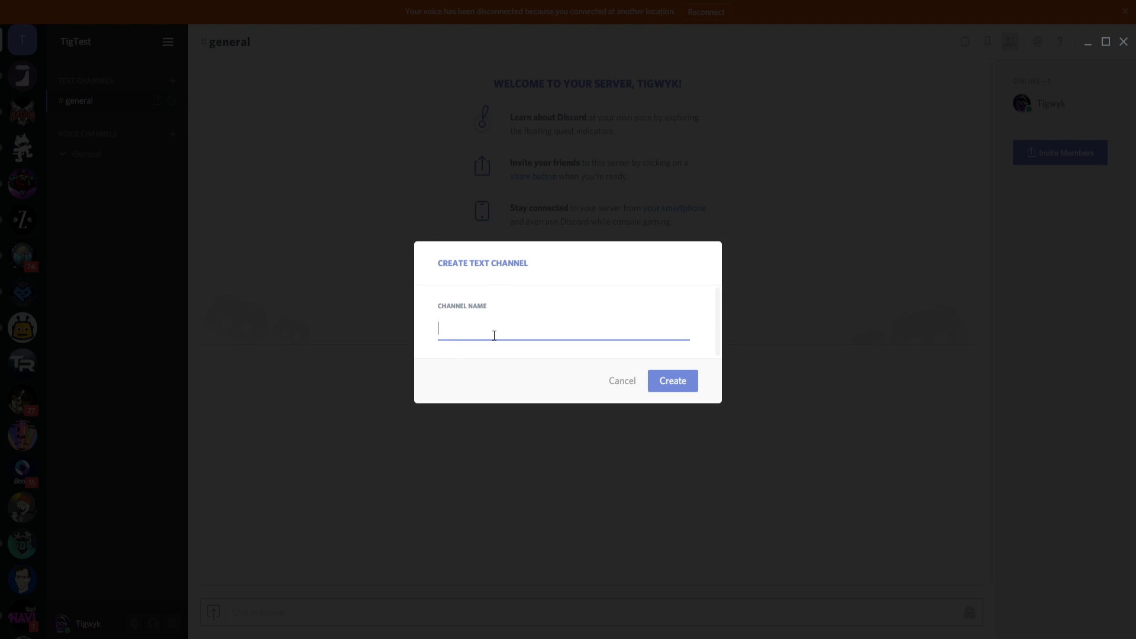
Create the #lobby text channel, open it, and briefly check its pinned messages.
type("lobby")
left_click(677, 380)
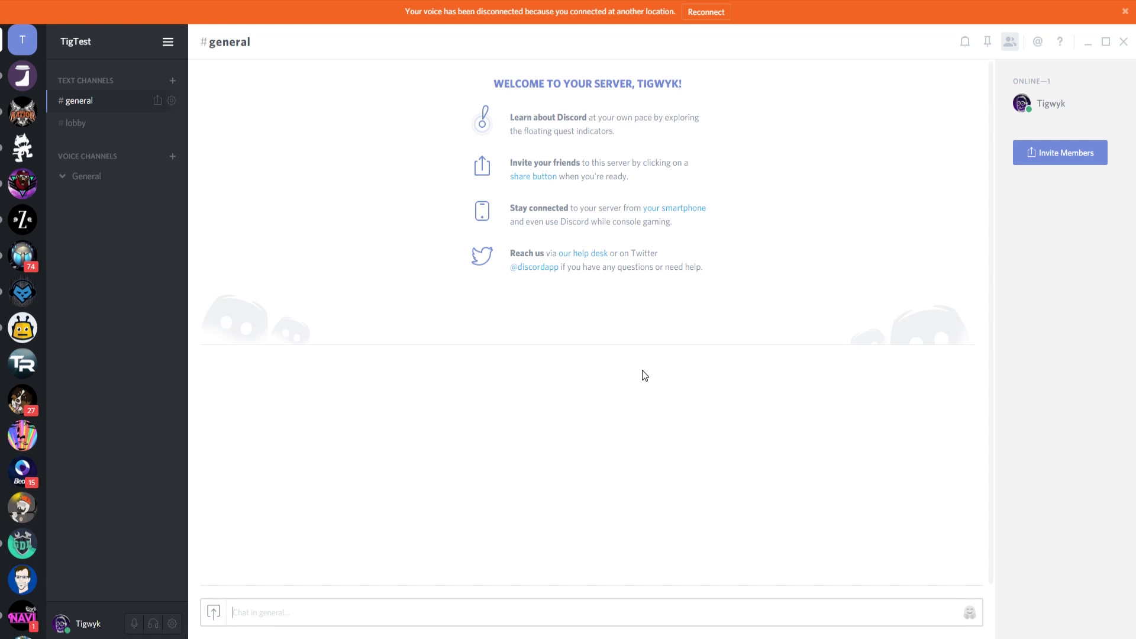
left_click(119, 126)
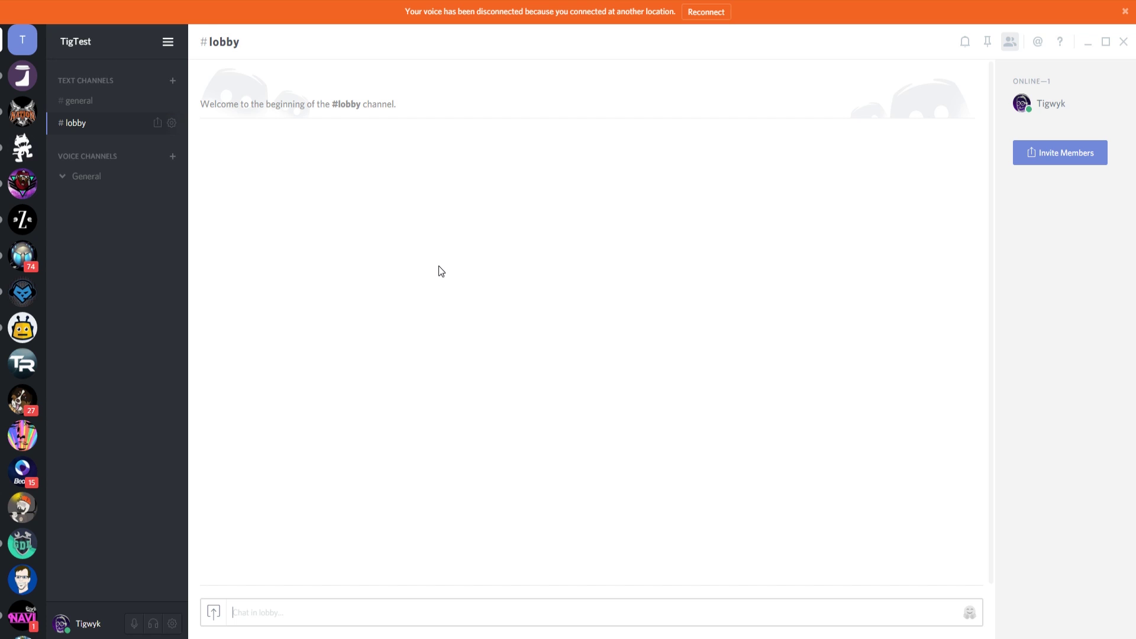
left_click(987, 43)
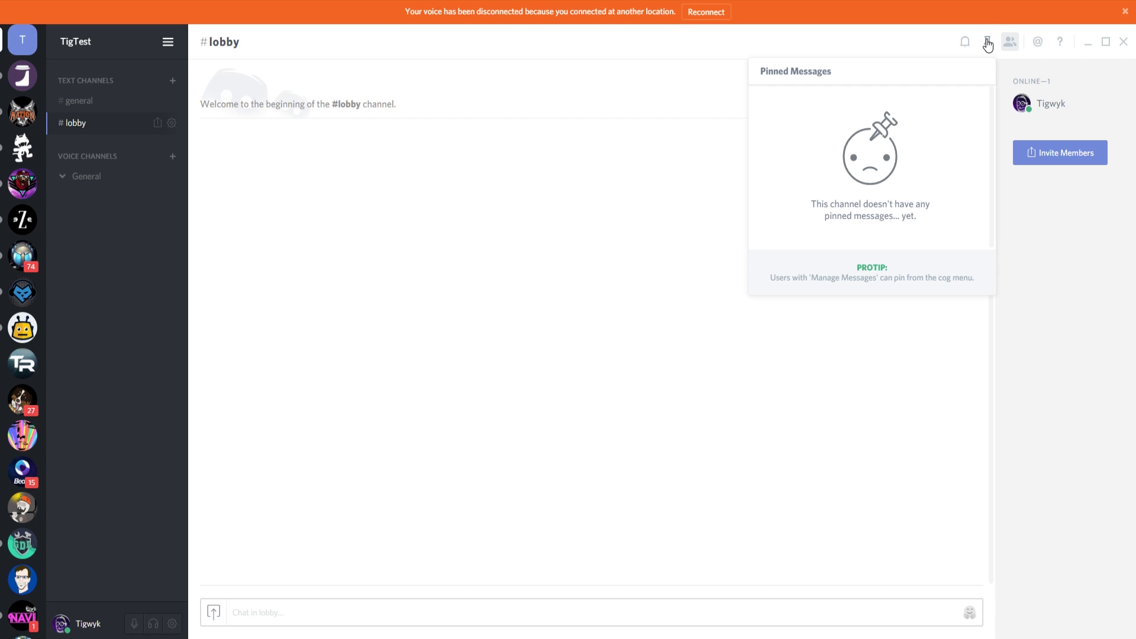
left_click(987, 42)
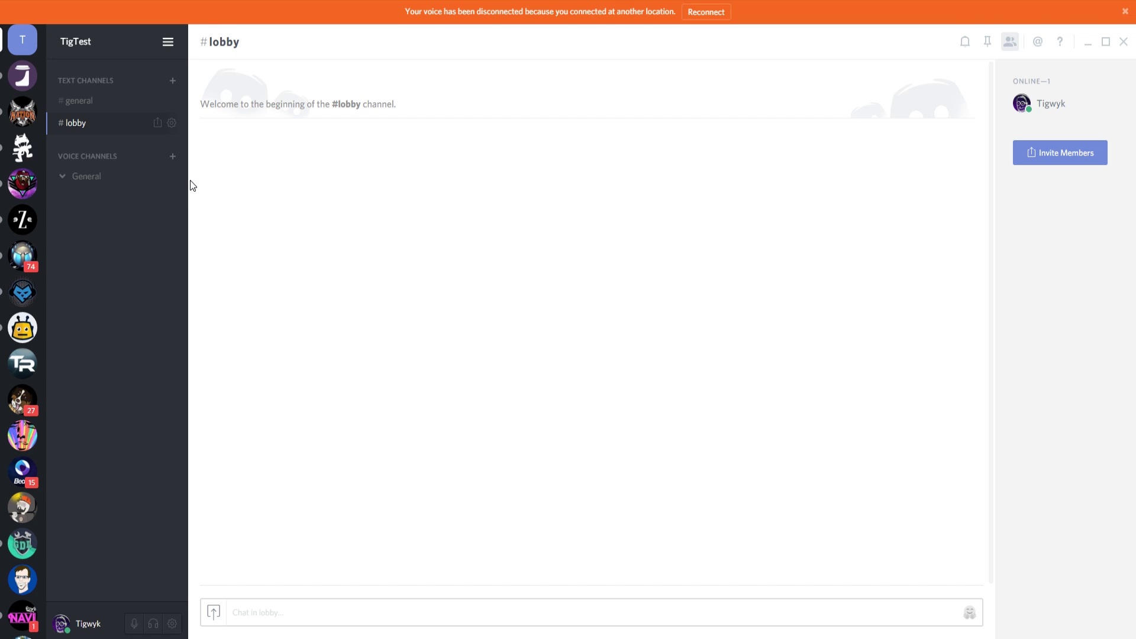
After checking #general and #lobby, create a #beam-chat text channel and switch to it.
left_click(106, 102)
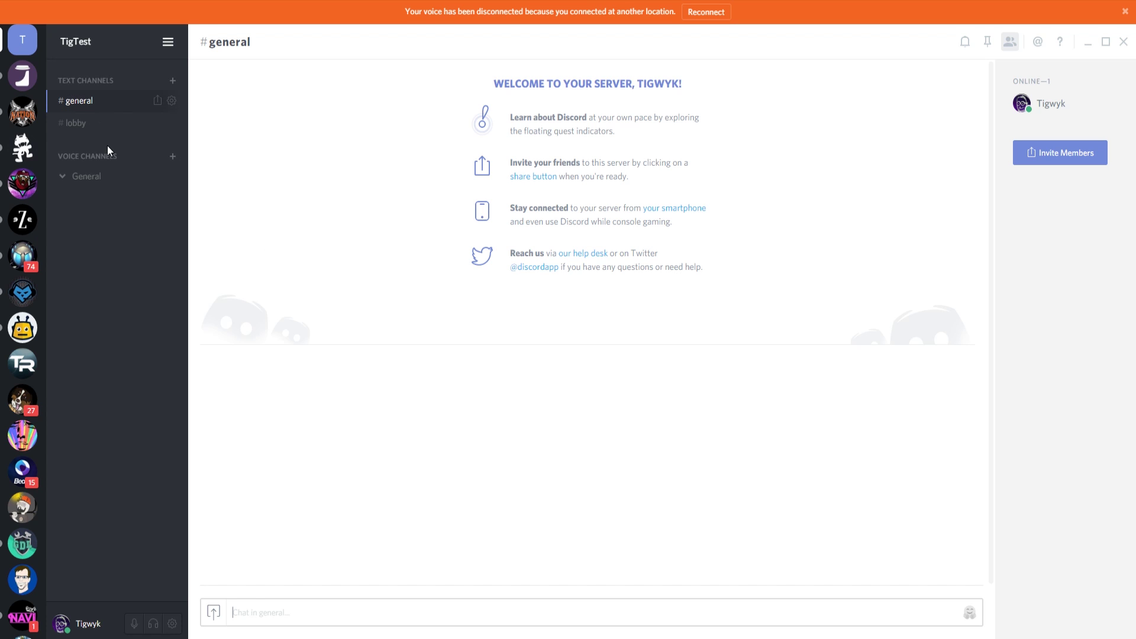
left_click(105, 129)
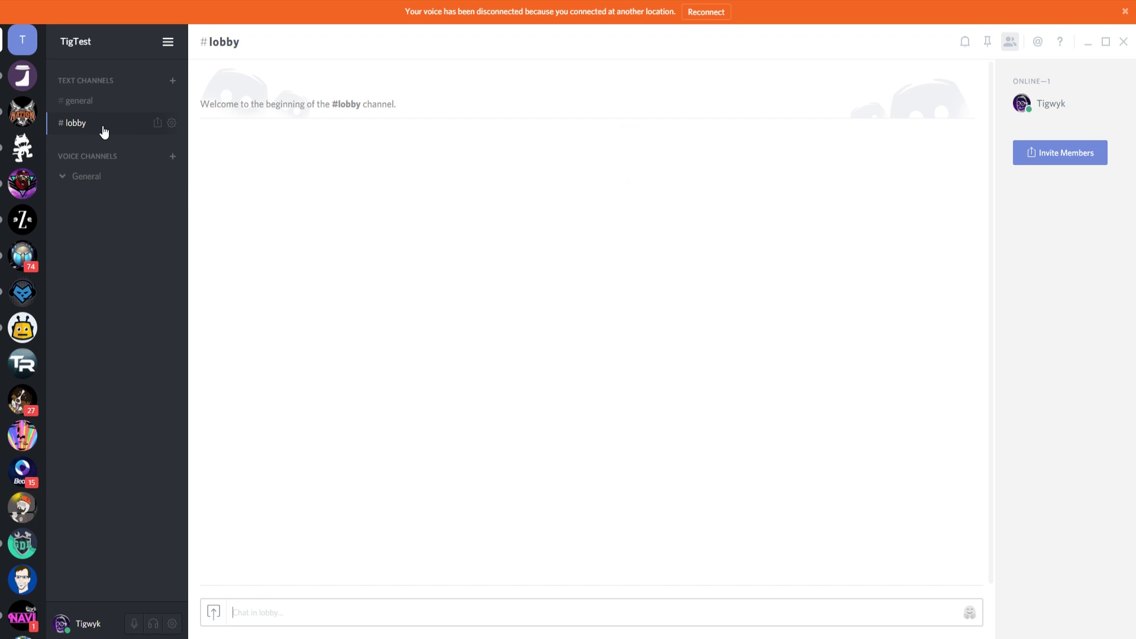
left_click(173, 81)
type("beam-chat")
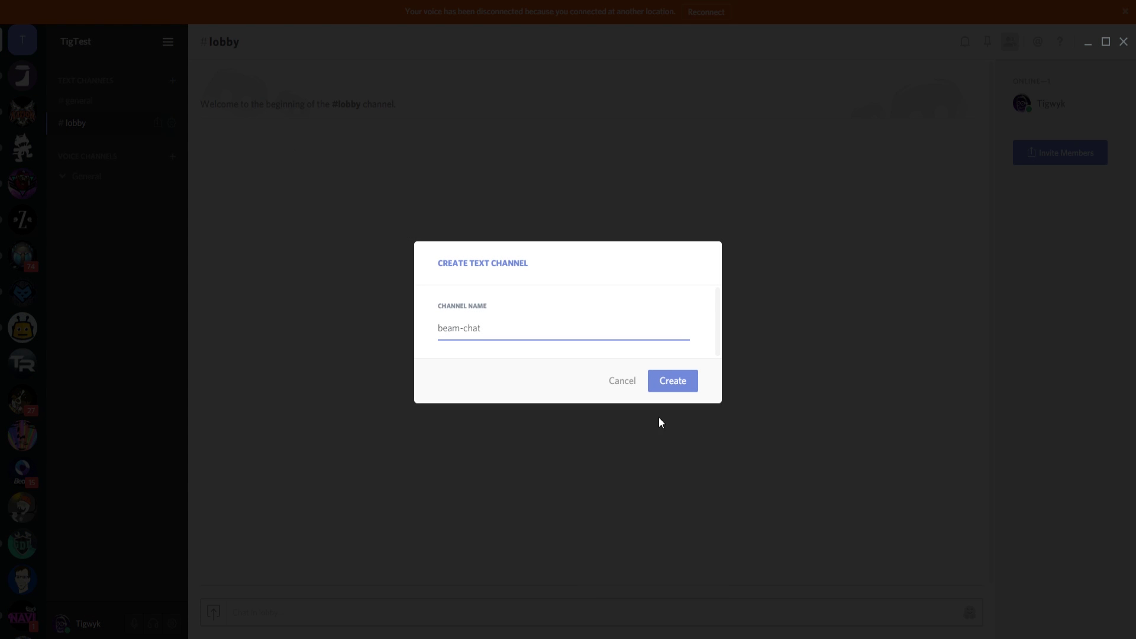
left_click(664, 382)
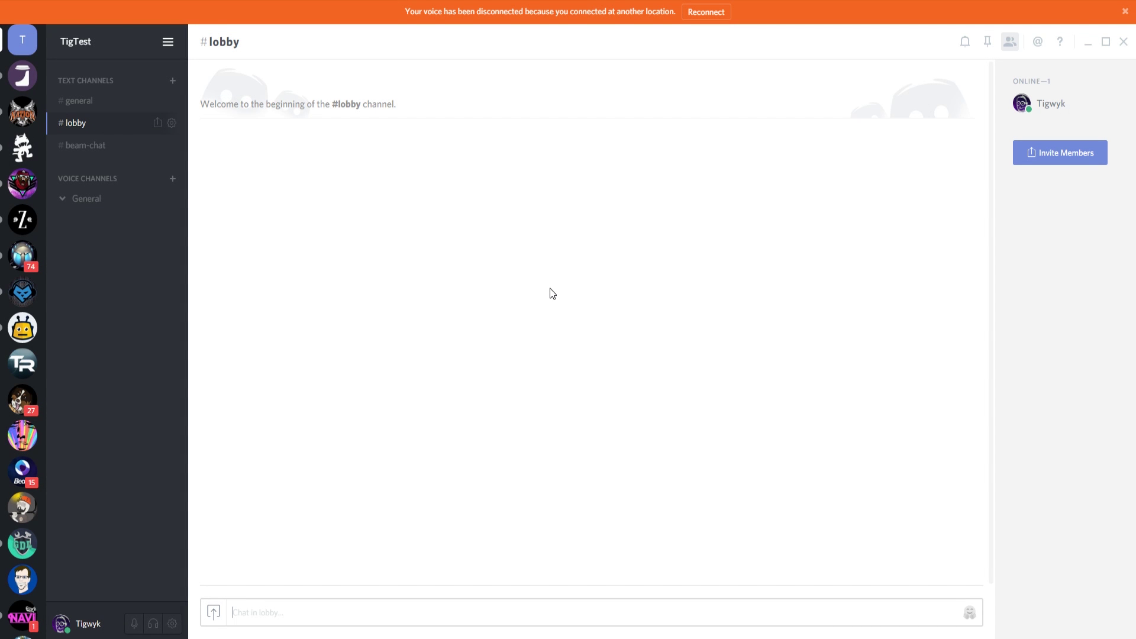
left_click(110, 157)
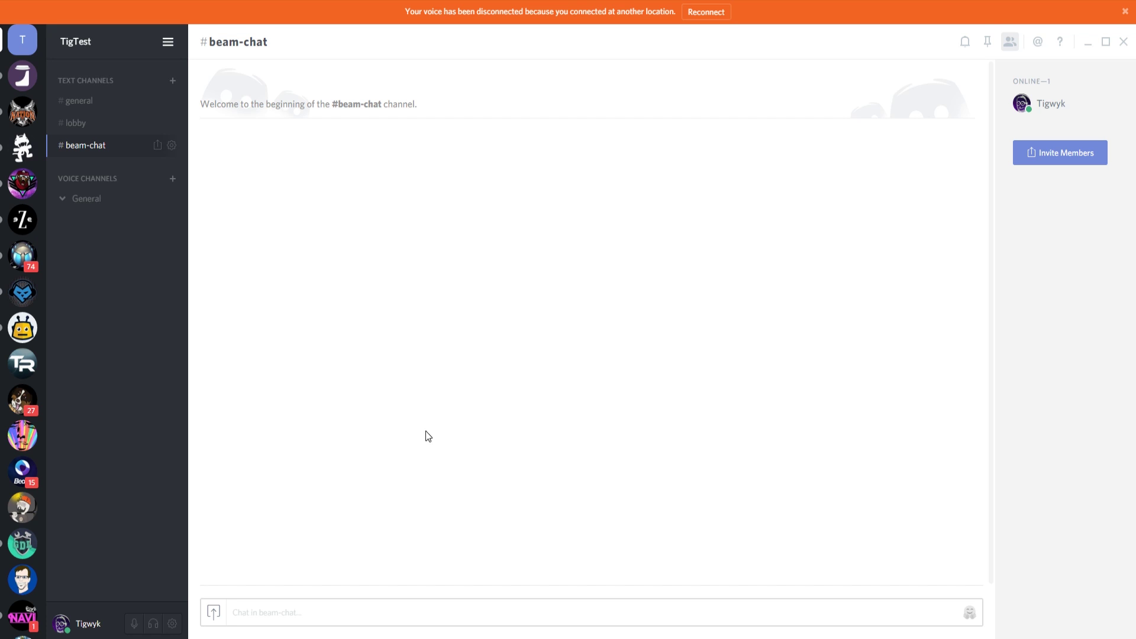
Create the AFK and Private voice channels and a #private text channel.
left_click(173, 179)
type("AFK")
left_click(672, 382)
left_click(173, 178)
type("Private")
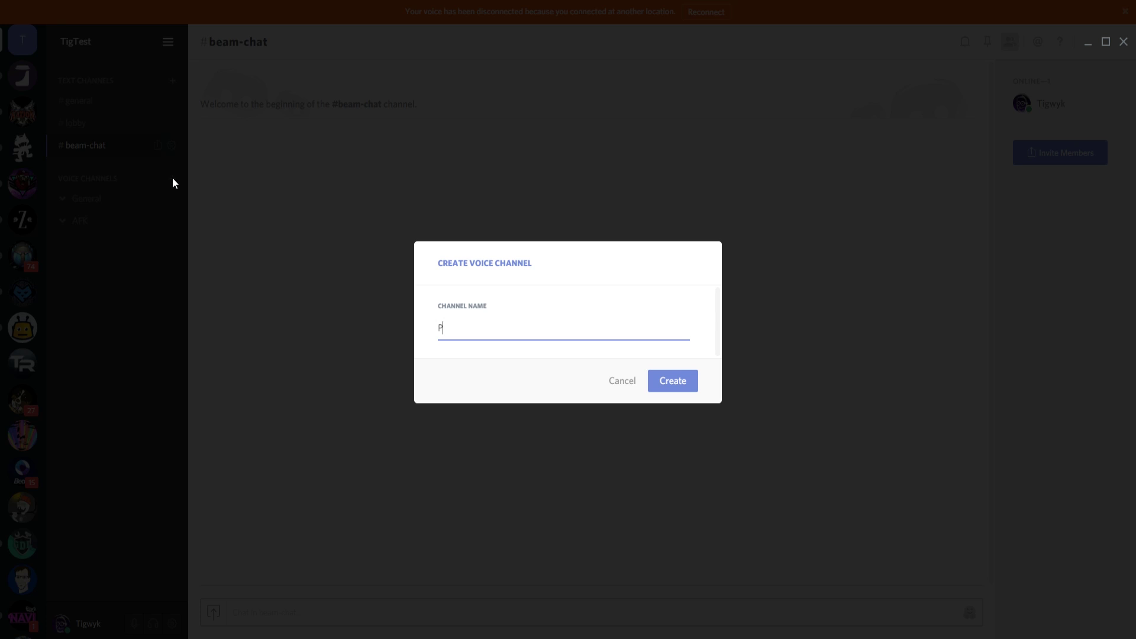
left_click(673, 382)
left_click(173, 81)
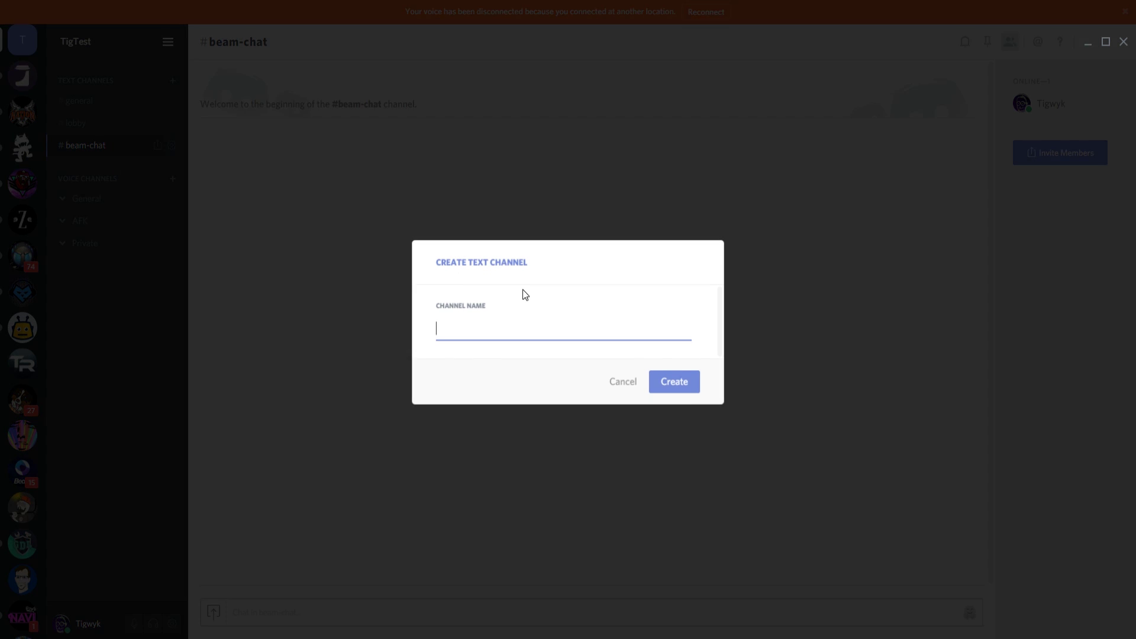
type("private")
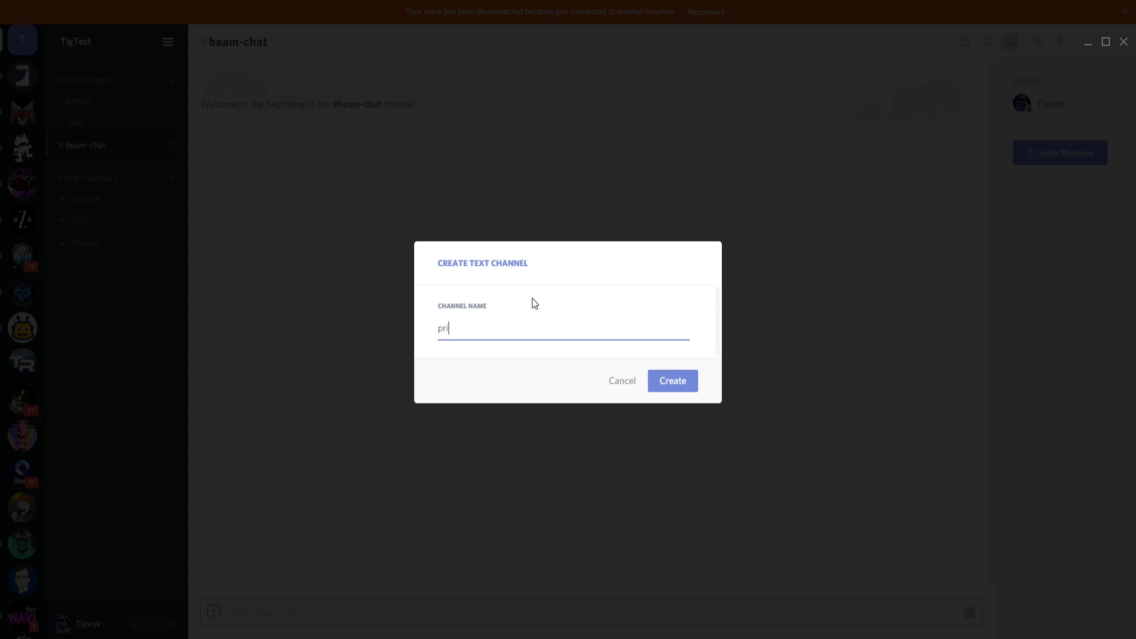
left_click(680, 380)
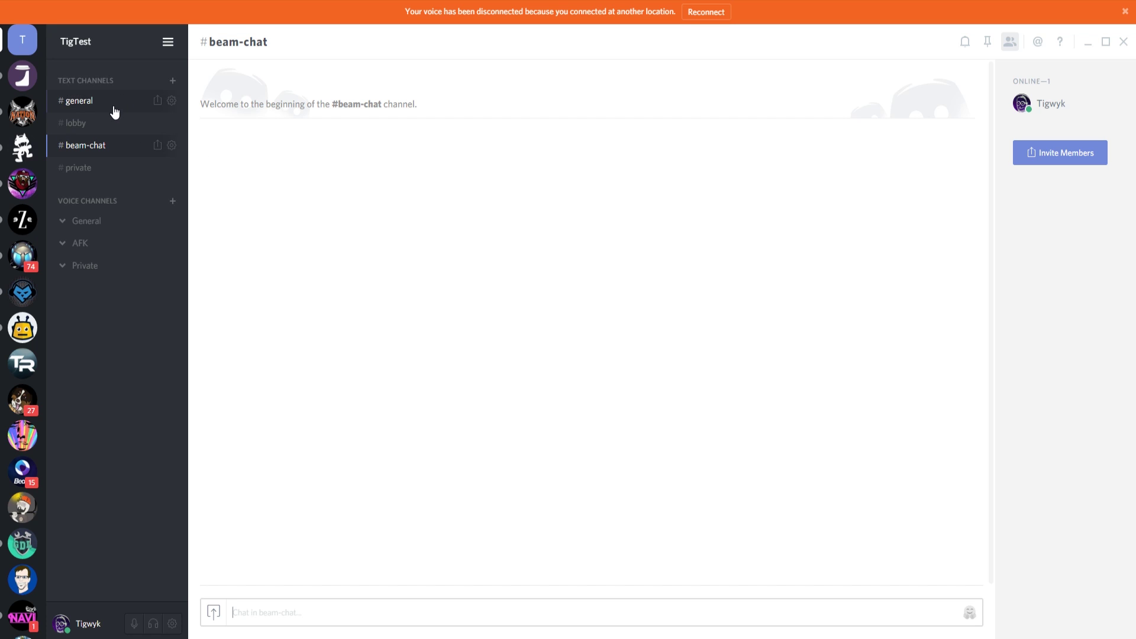
In Server Settings, make AFK the server's AFK channel with a 5-minute timeout.
left_click(168, 47)
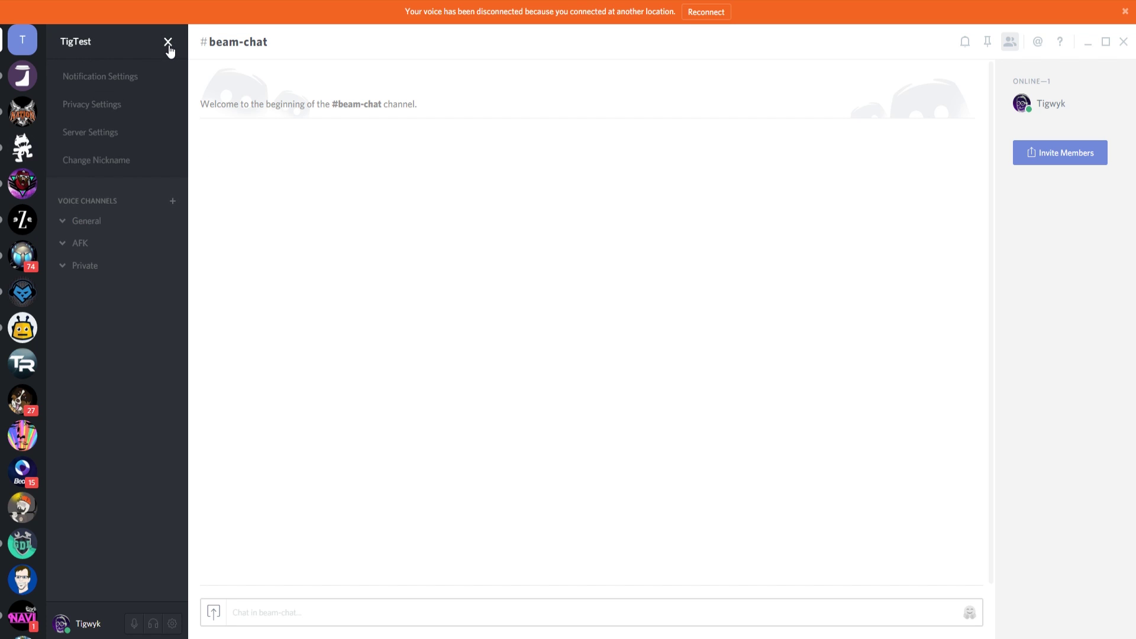
left_click(129, 135)
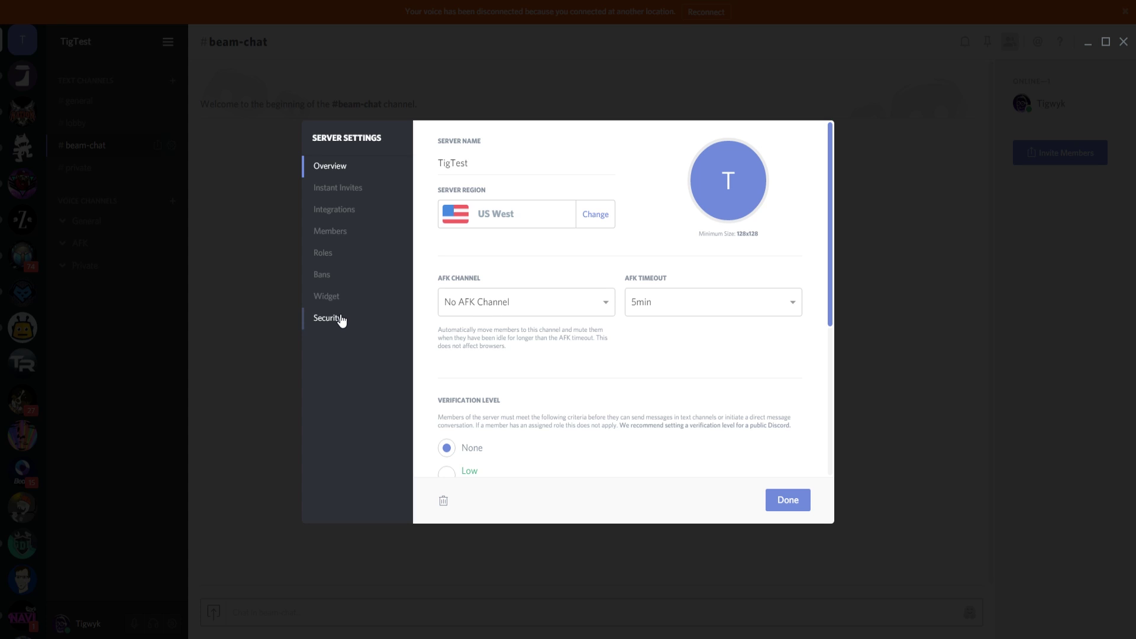
left_click(537, 306)
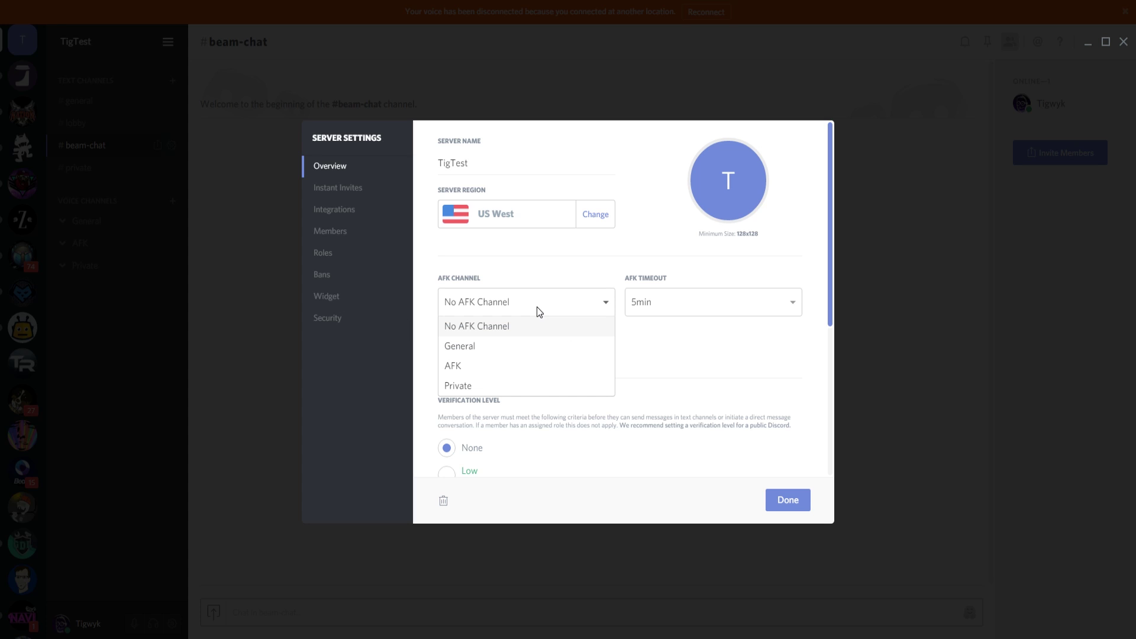
left_click(486, 371)
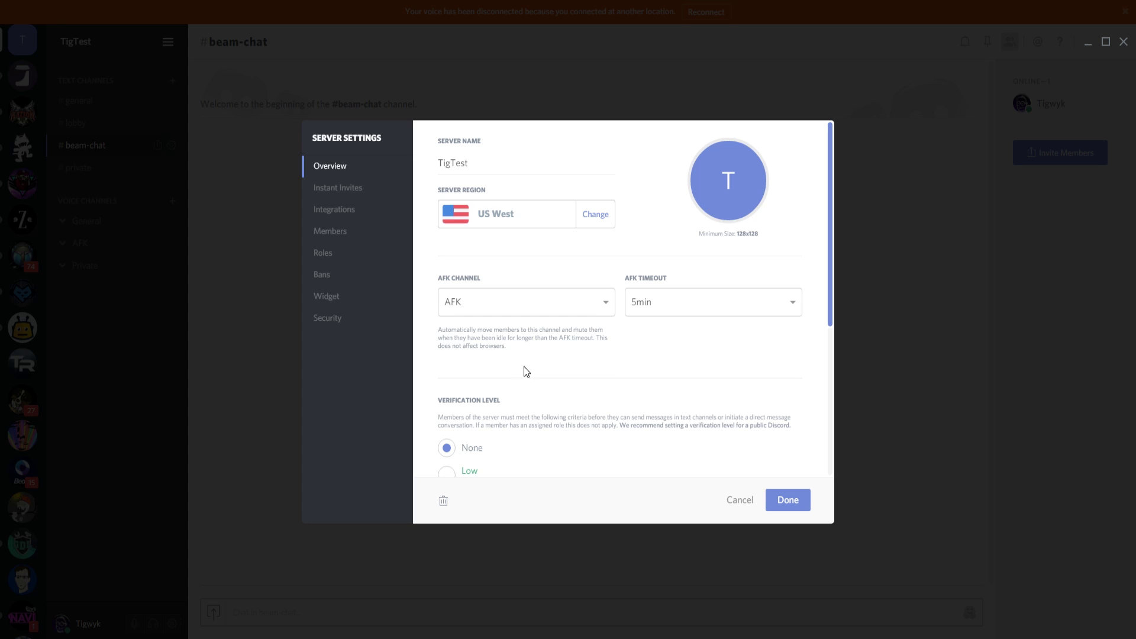
left_click(692, 311)
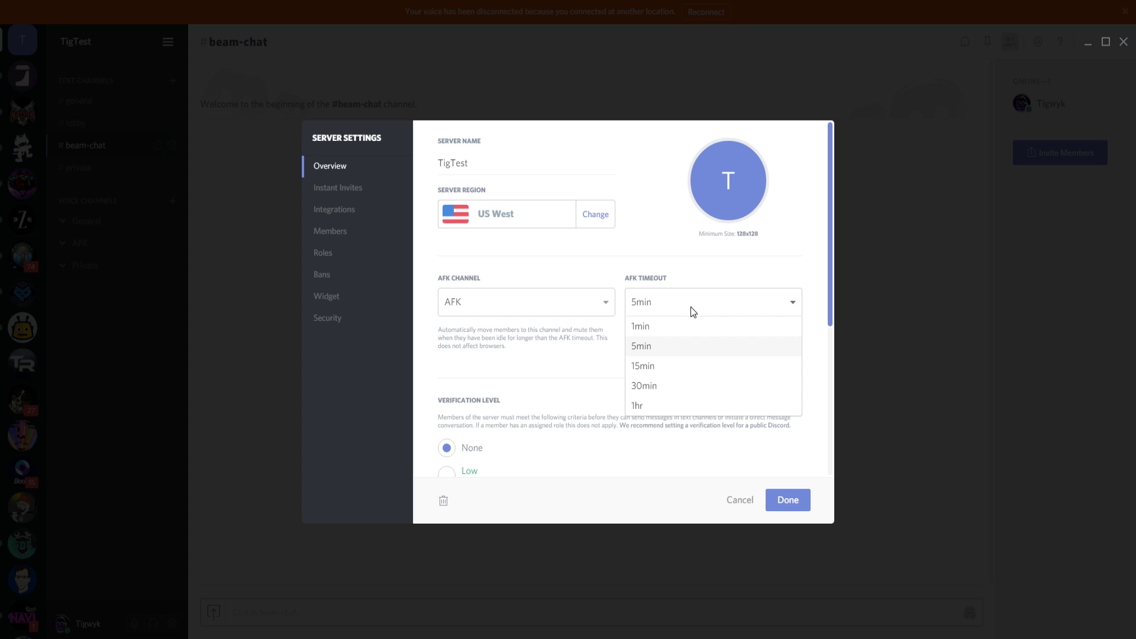
left_click(742, 304)
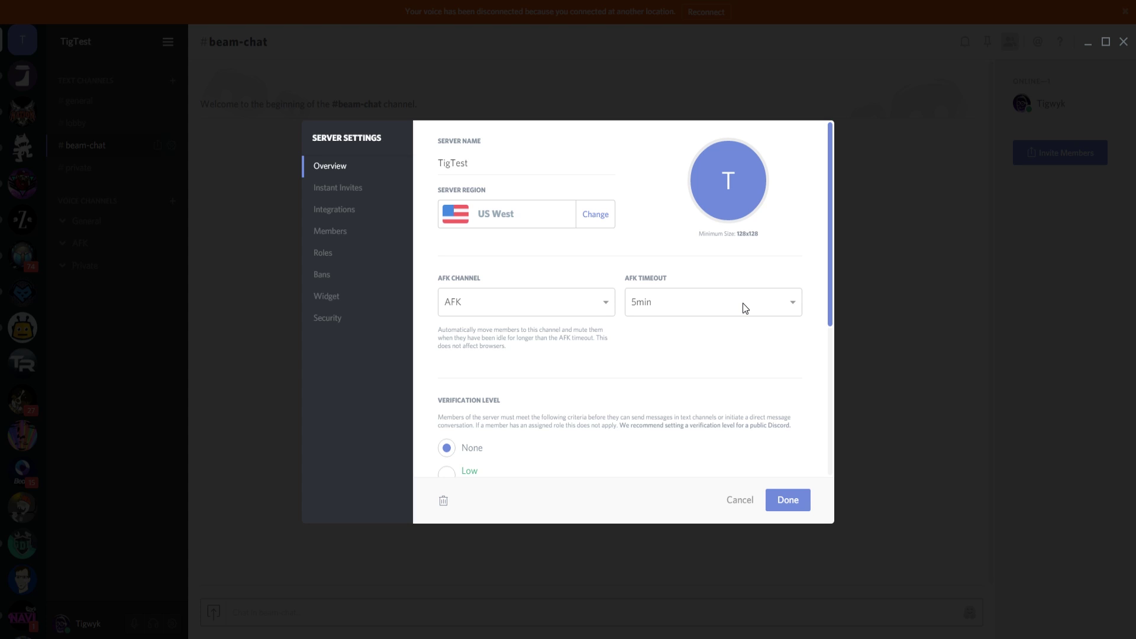
Look over the server's members and roles, then close Server Settings.
left_click(330, 230)
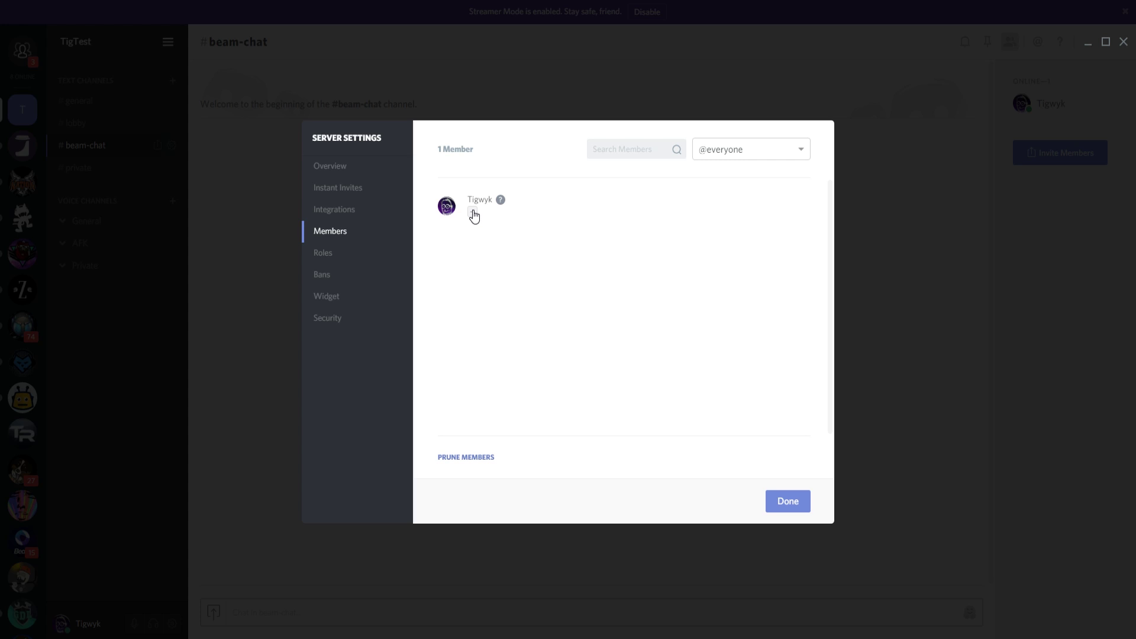
left_click(327, 254)
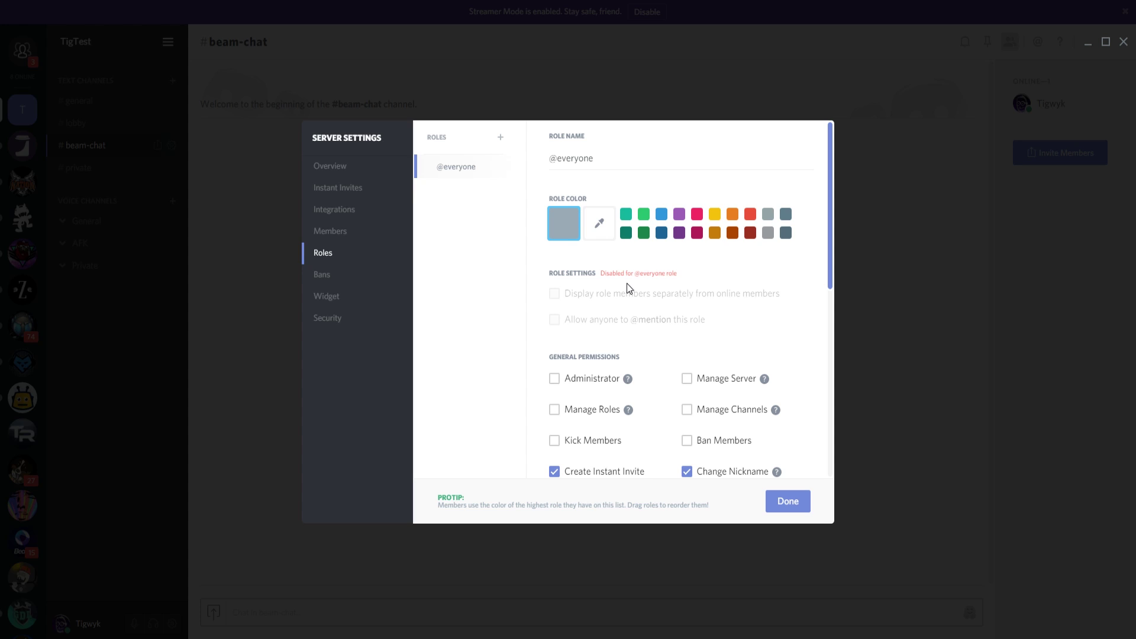
left_click(789, 501)
Review the #general channel's permissions, then bring up #lobby's permissions.
left_click(171, 101)
left_click(358, 211)
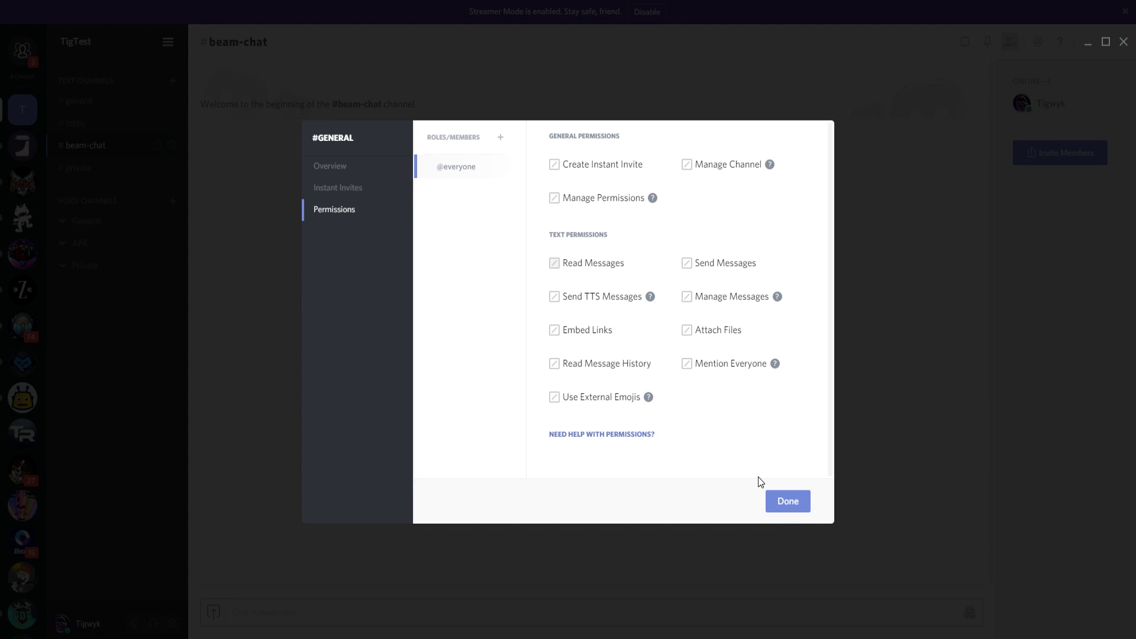
left_click(786, 505)
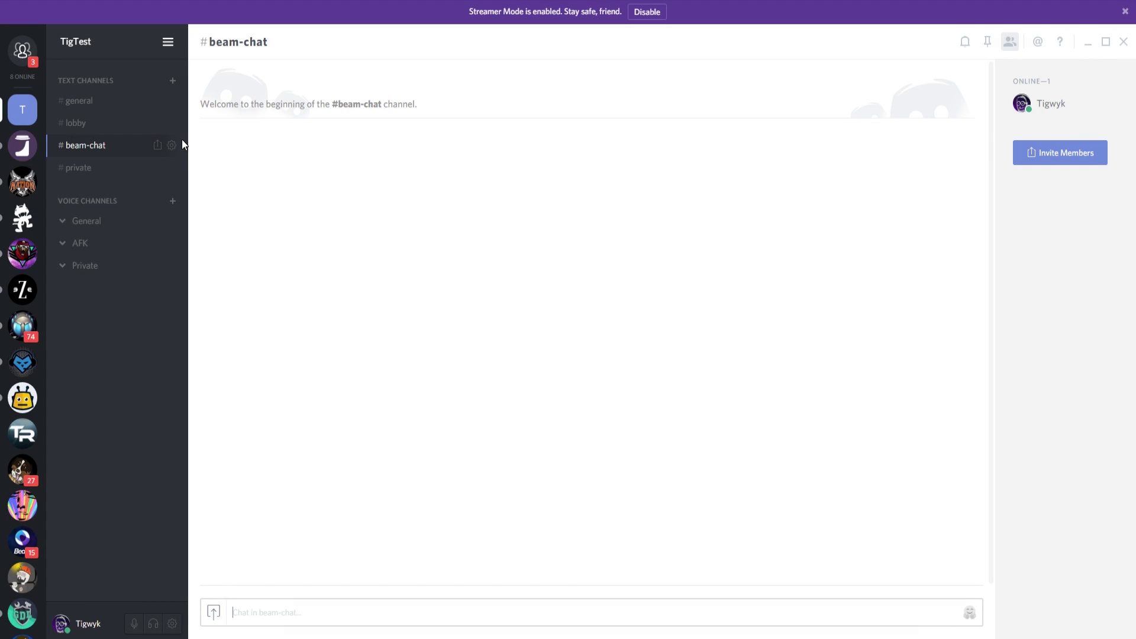
left_click(171, 123)
left_click(335, 209)
Close the #lobby settings and go to the Roles page of Server Settings.
left_click(801, 500)
left_click(169, 44)
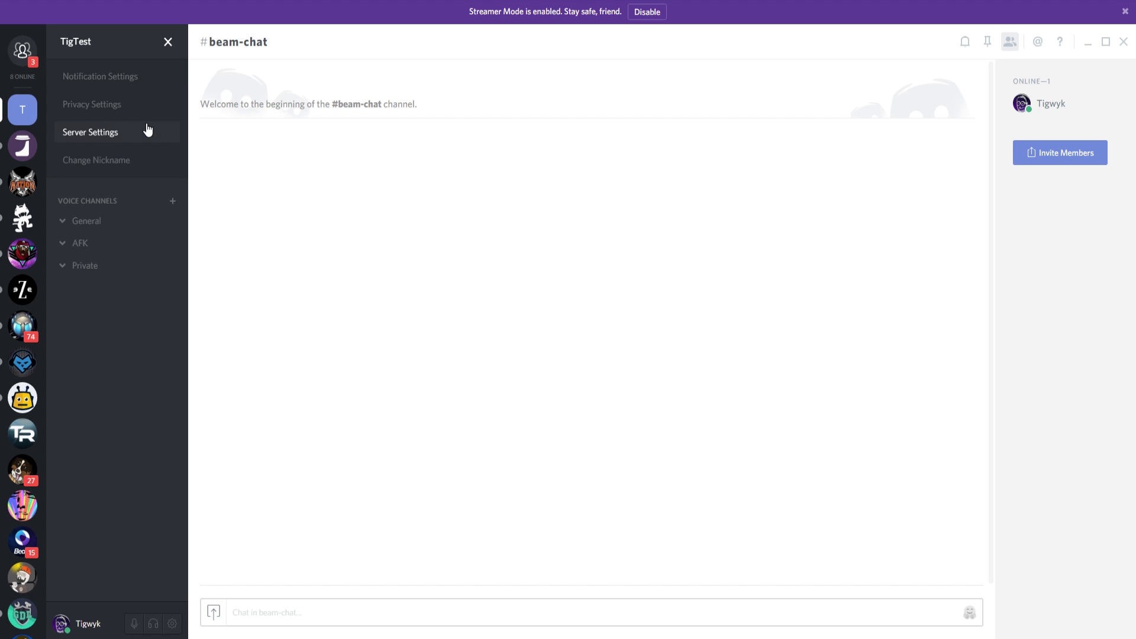
left_click(106, 131)
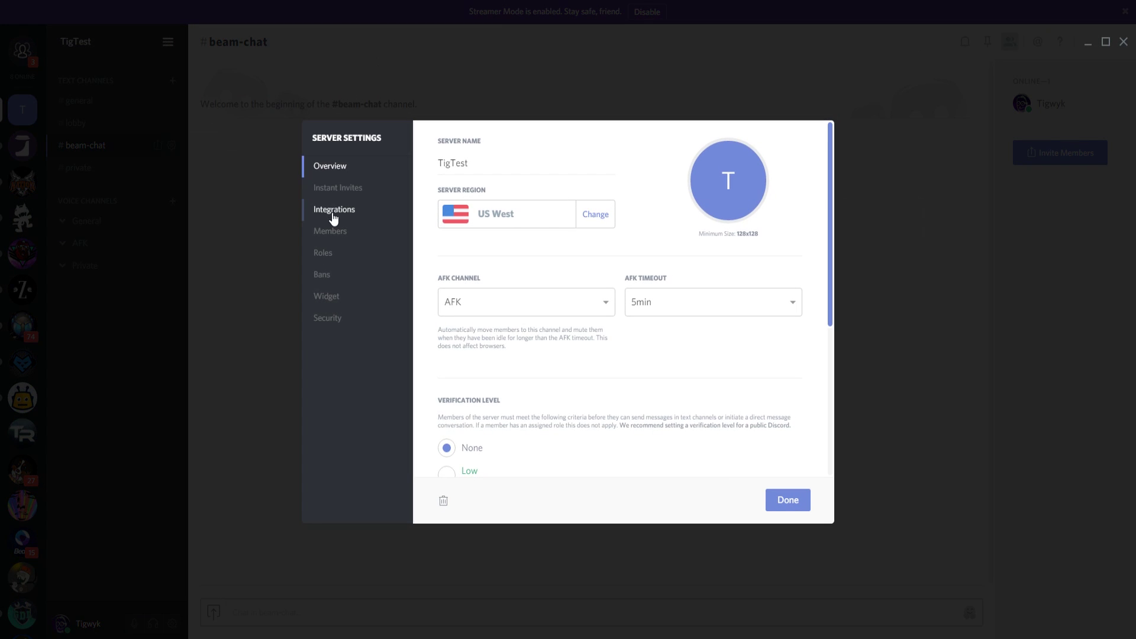
left_click(330, 261)
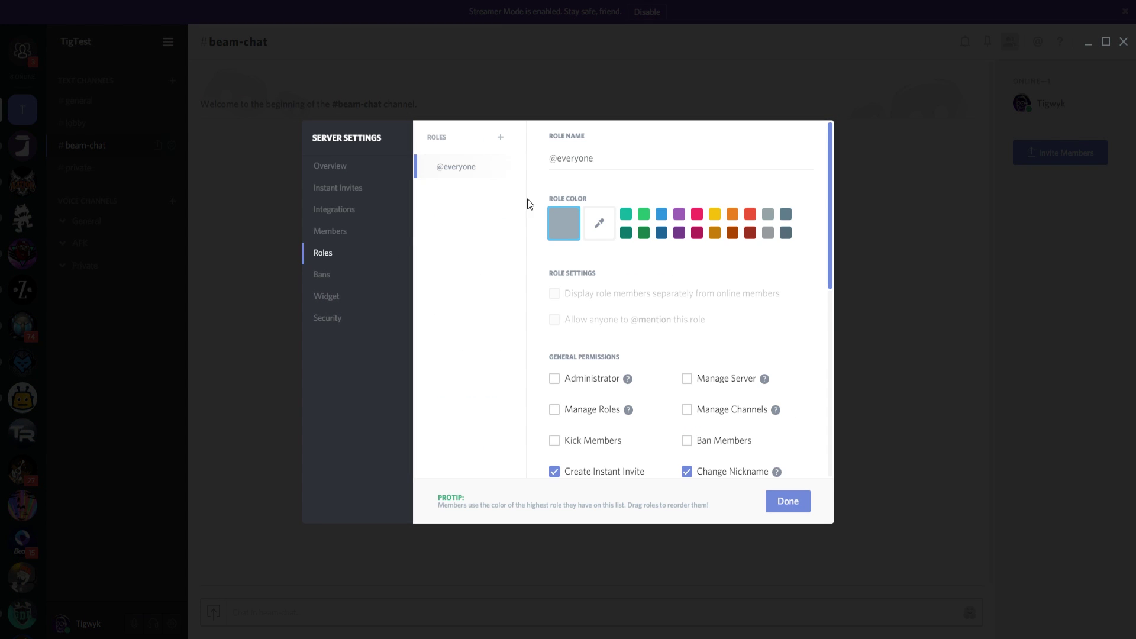
left_click(501, 140)
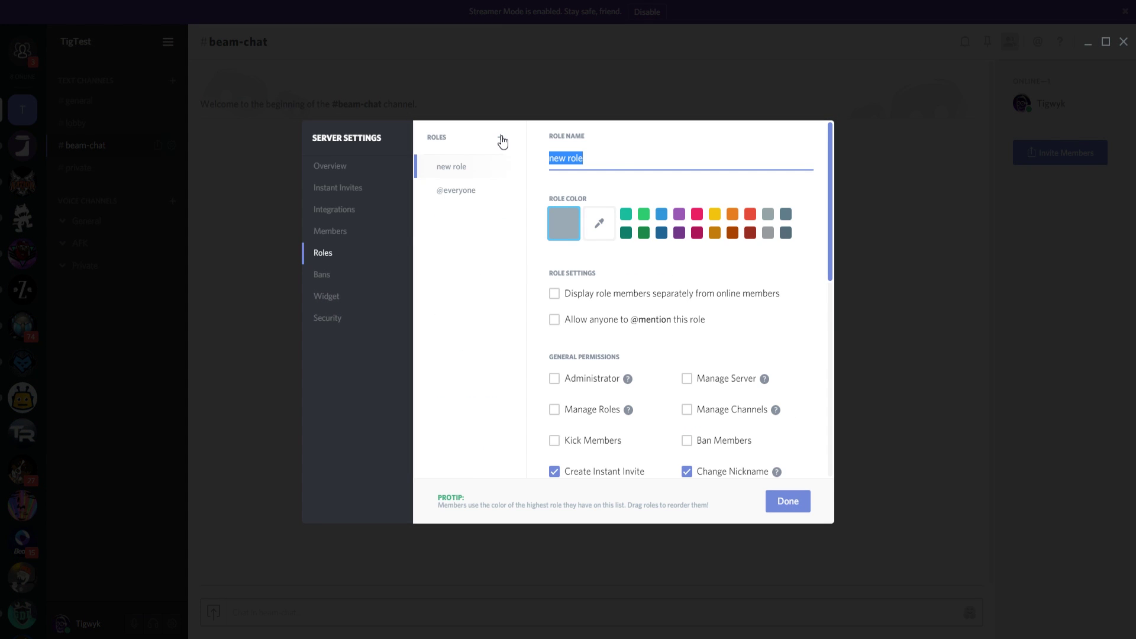
type("followers")
key("Home")
type("@")
left_click(661, 214)
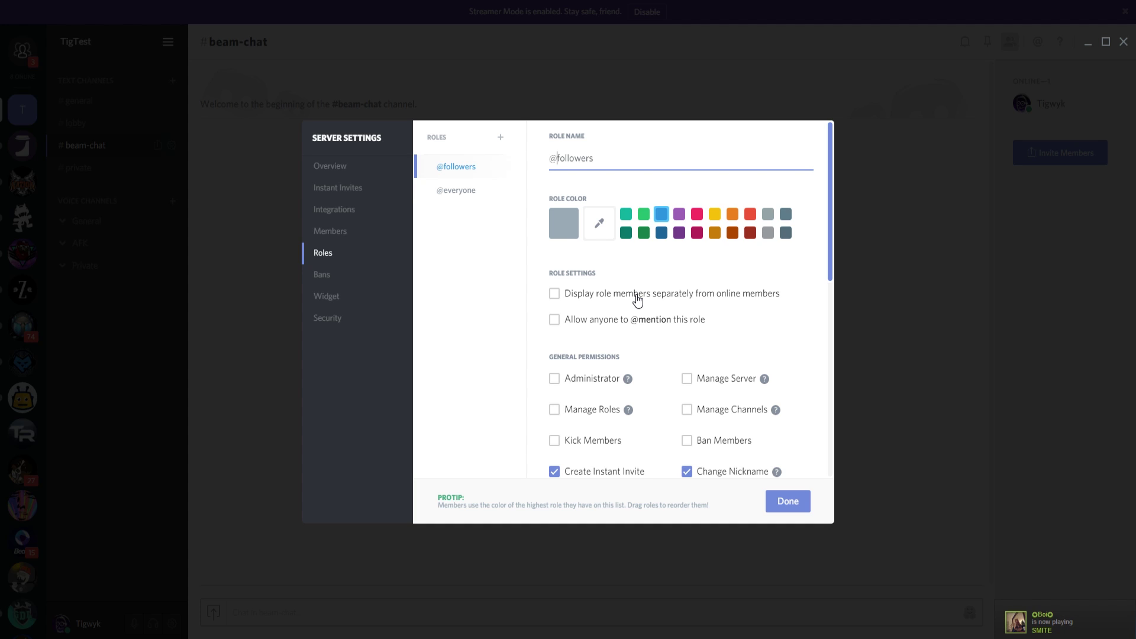
left_click(456, 191)
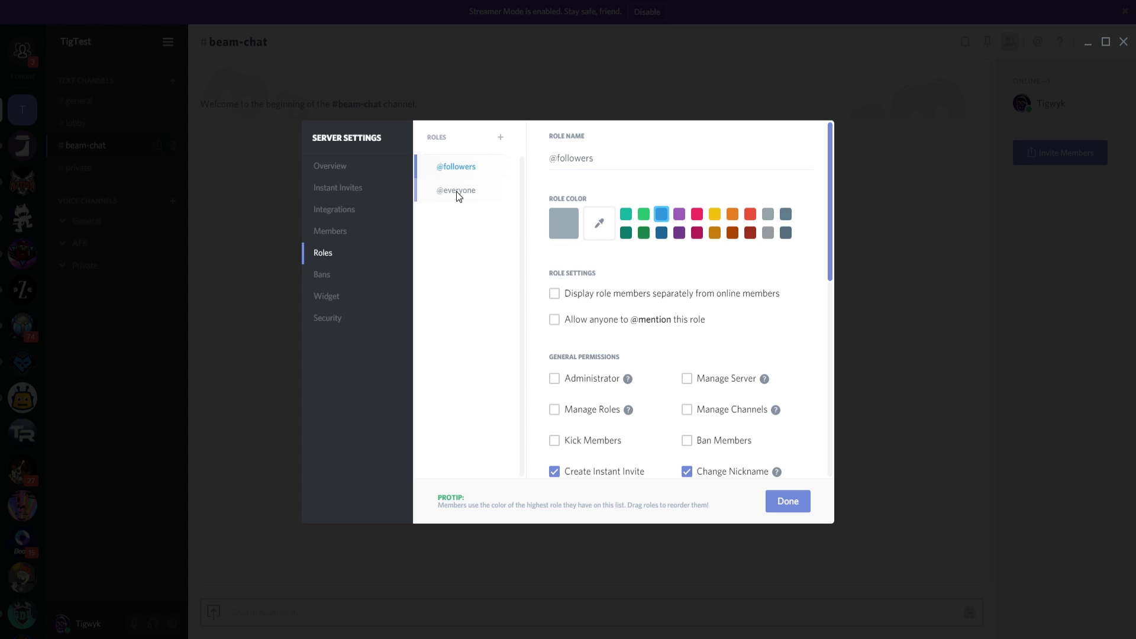
left_click(461, 178)
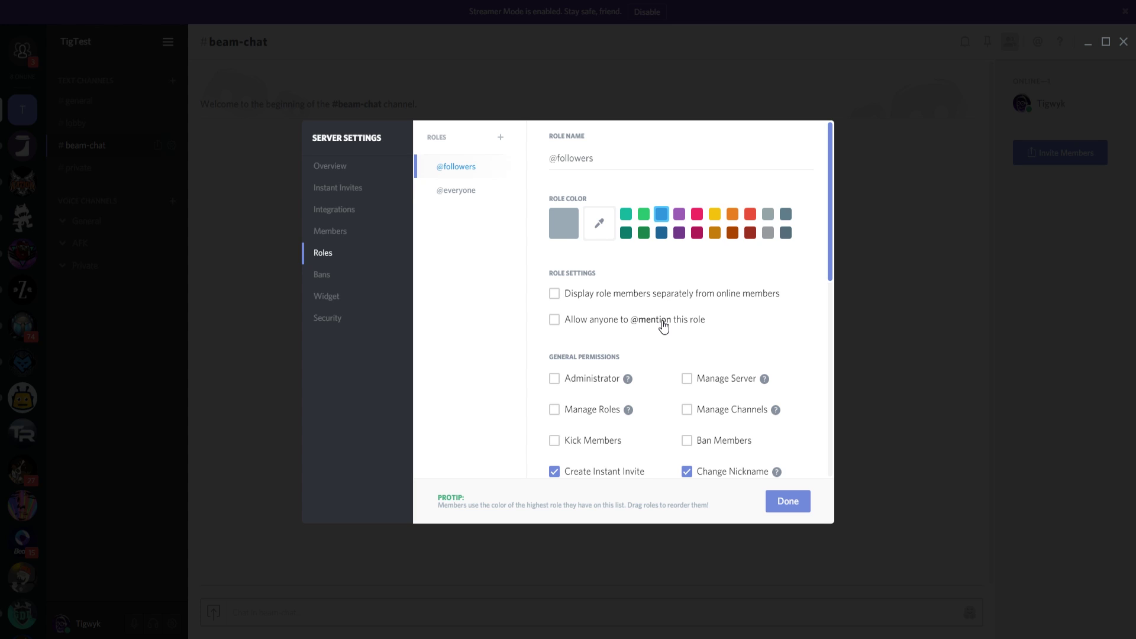
left_click_drag(630, 165, 594, 160)
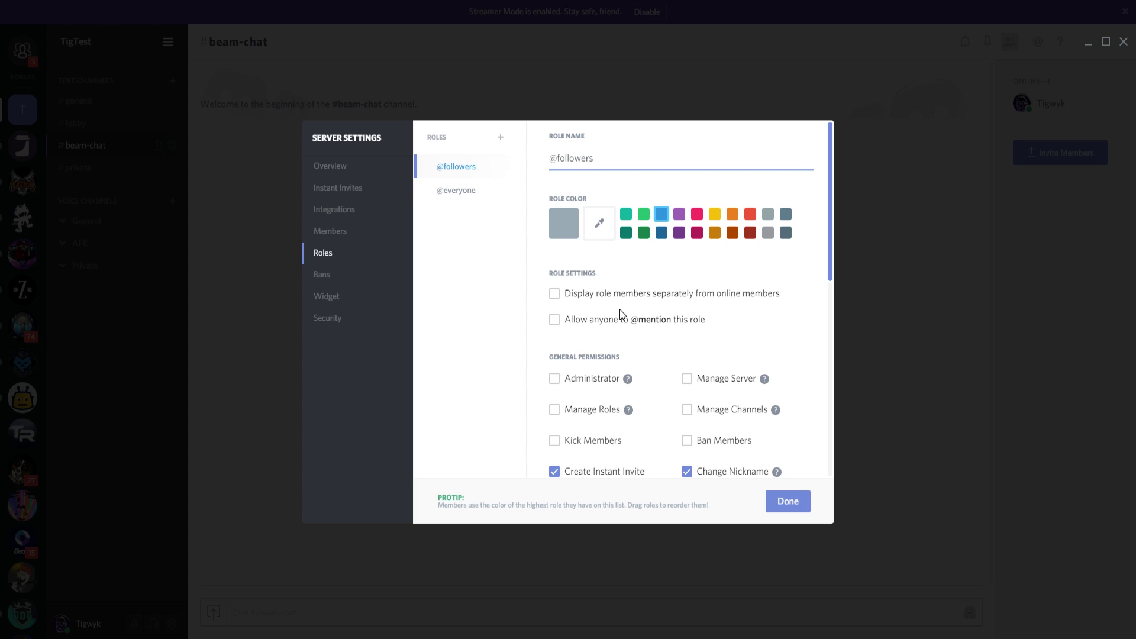
scroll(739, 322, "down", 3)
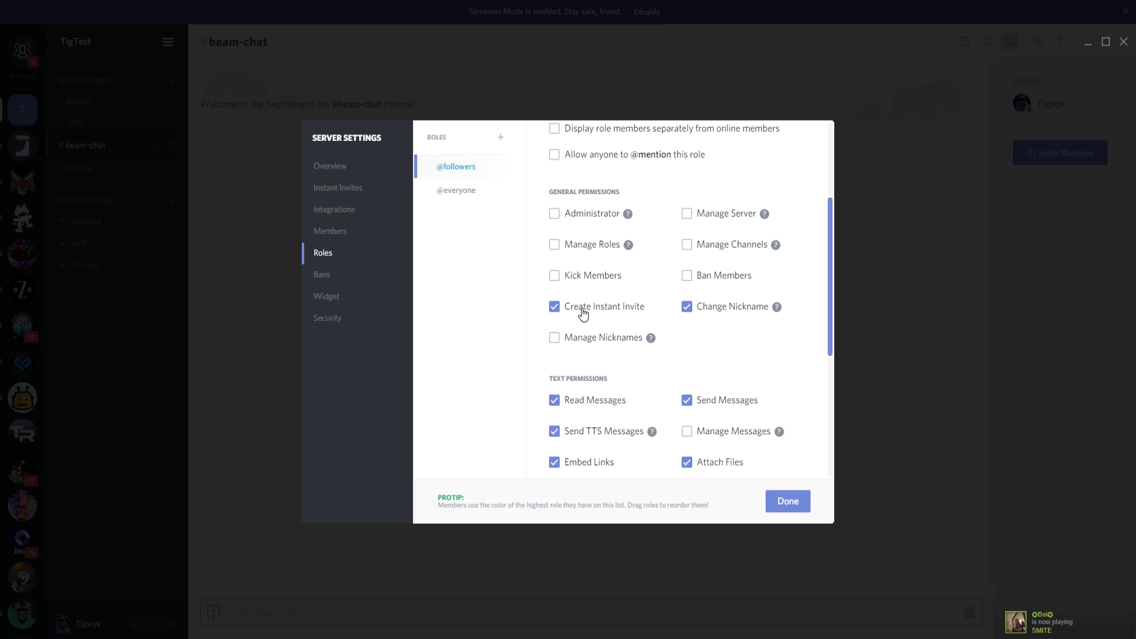
scroll(651, 342, "down", 2)
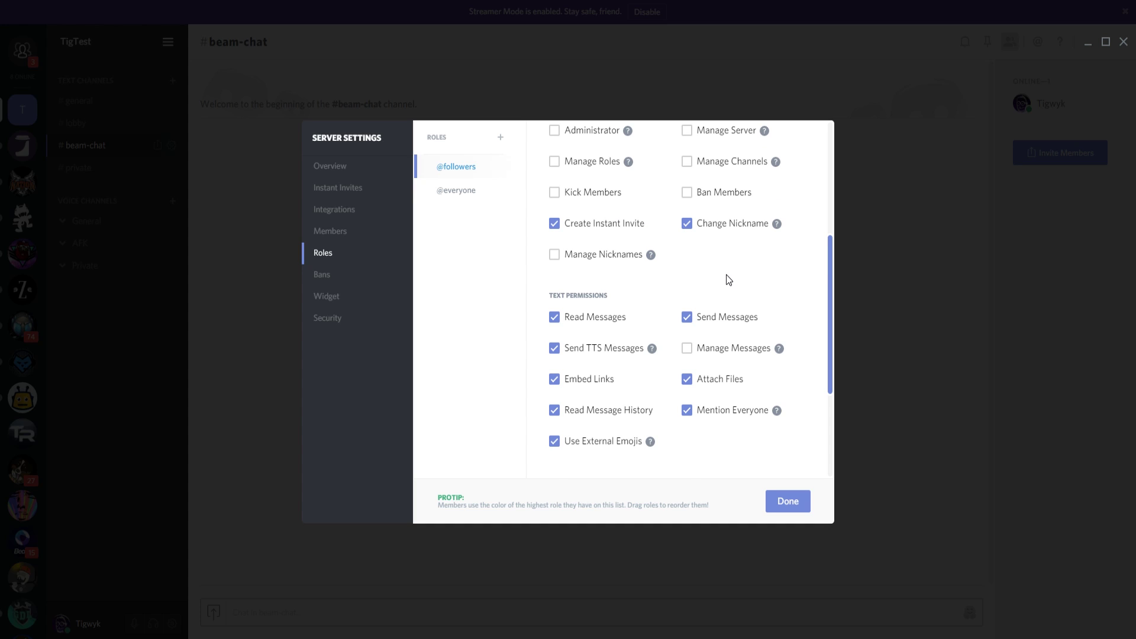
scroll(726, 275, "down", 2)
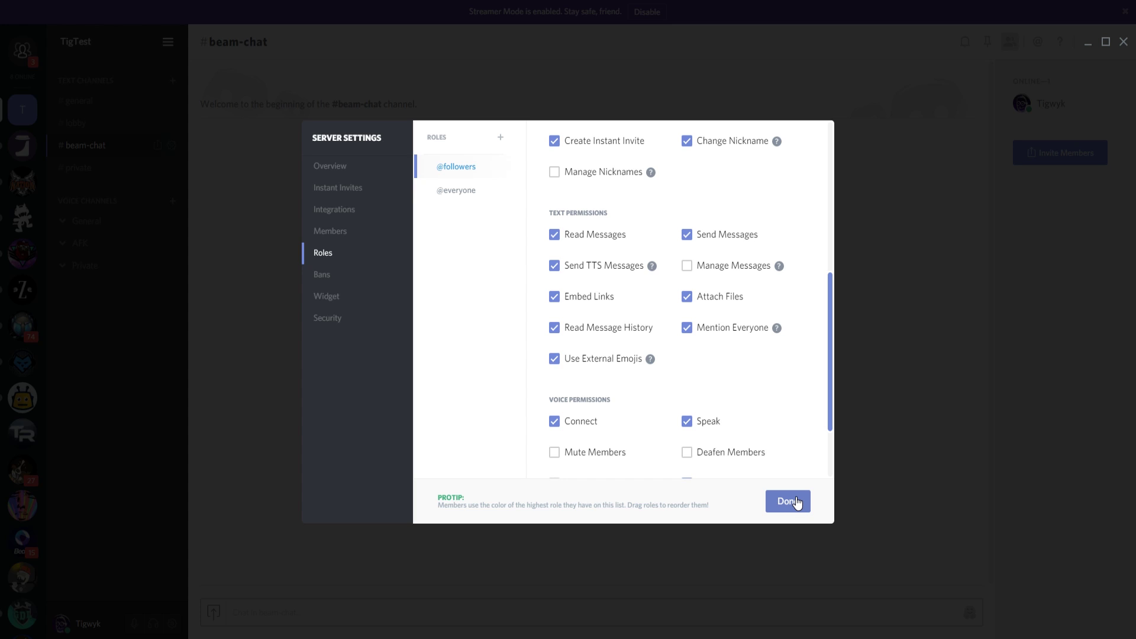
scroll(778, 375, "down", 3)
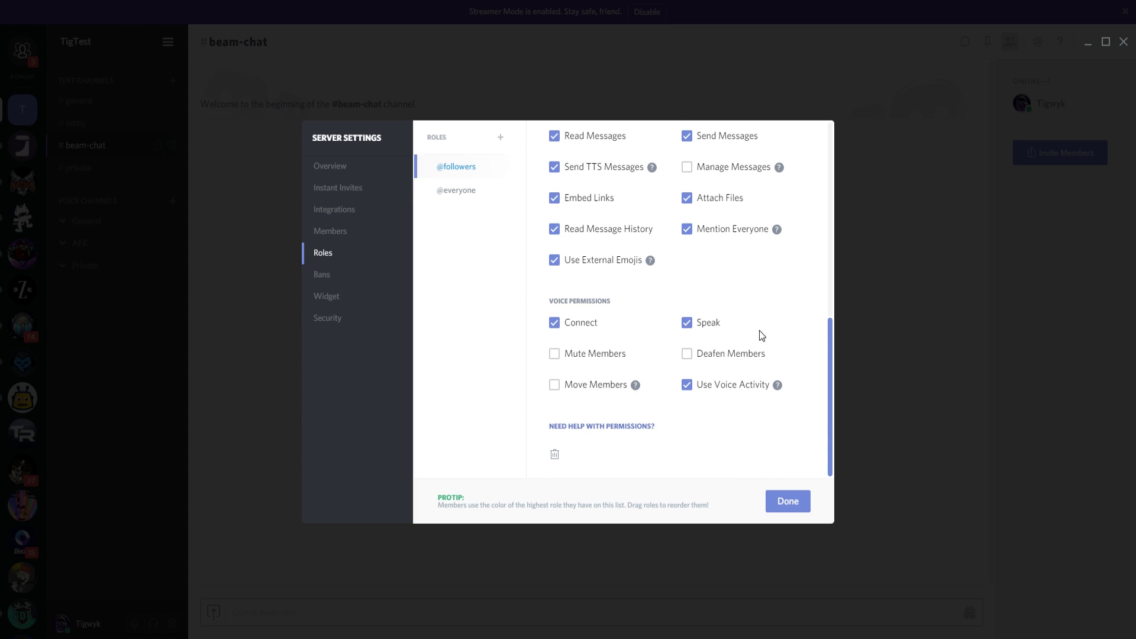
scroll(705, 274, "up", 10)
scroll(705, 275, "down", 5)
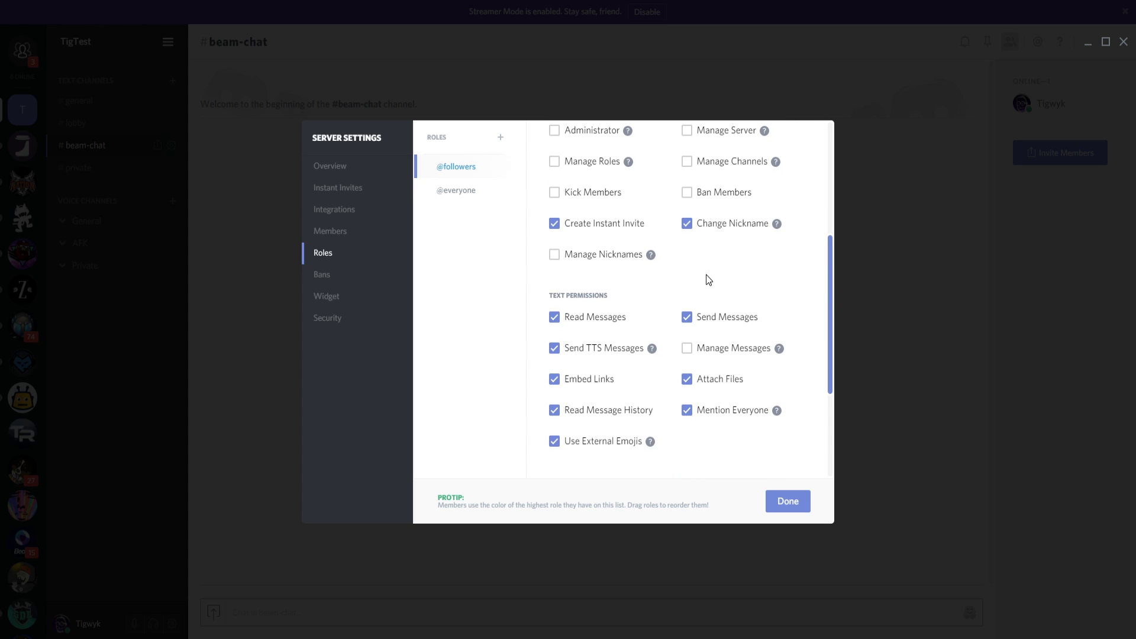
scroll(705, 274, "down", 3)
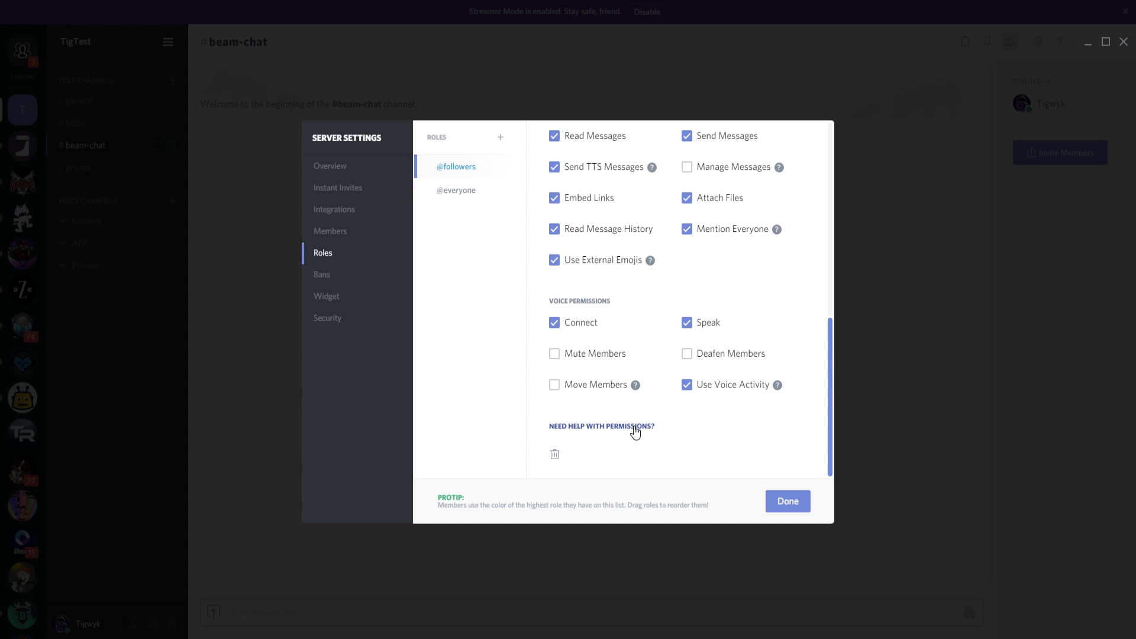
mouse_move(634, 385)
scroll(762, 470, "up", 10)
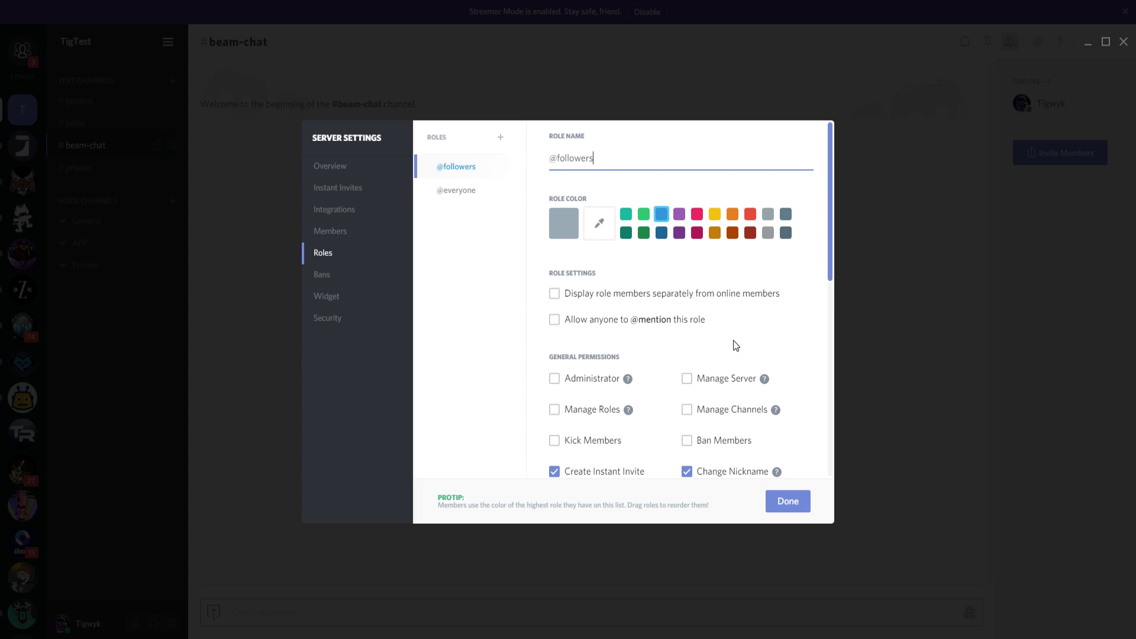
scroll(732, 342, "down", 5)
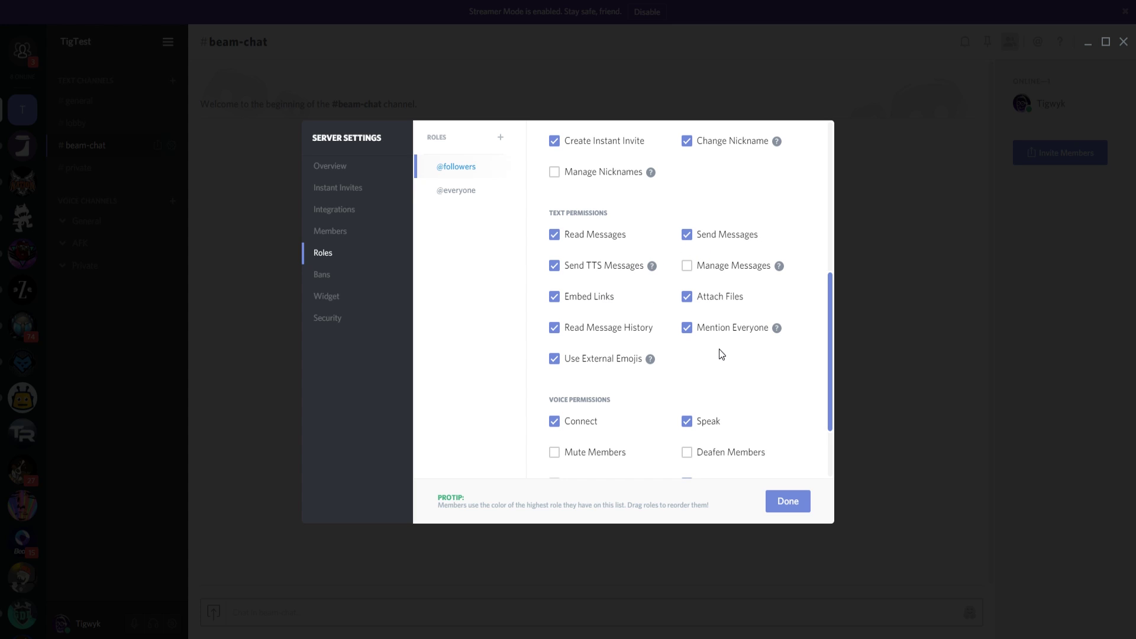
mouse_move(651, 363)
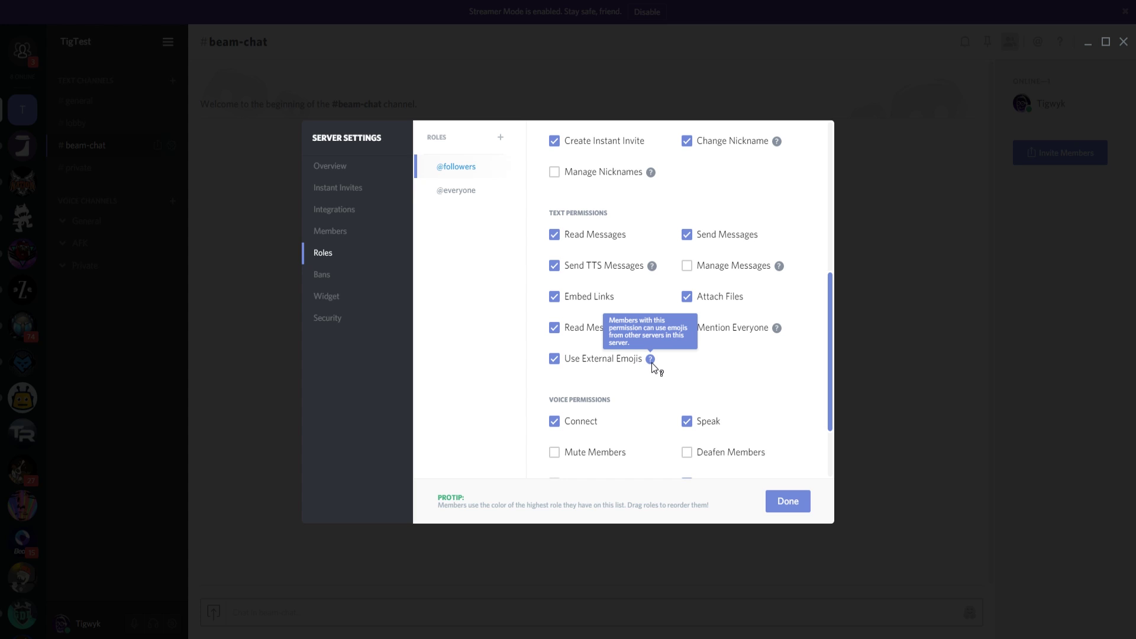
scroll(732, 377, "down", 3)
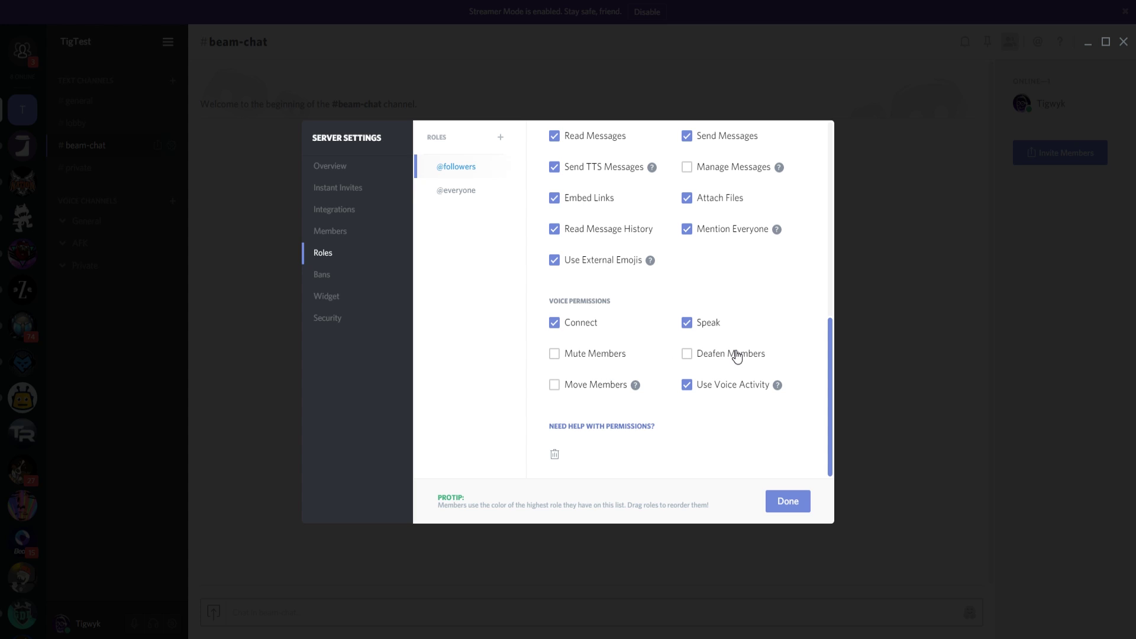
scroll(754, 304, "up", 10)
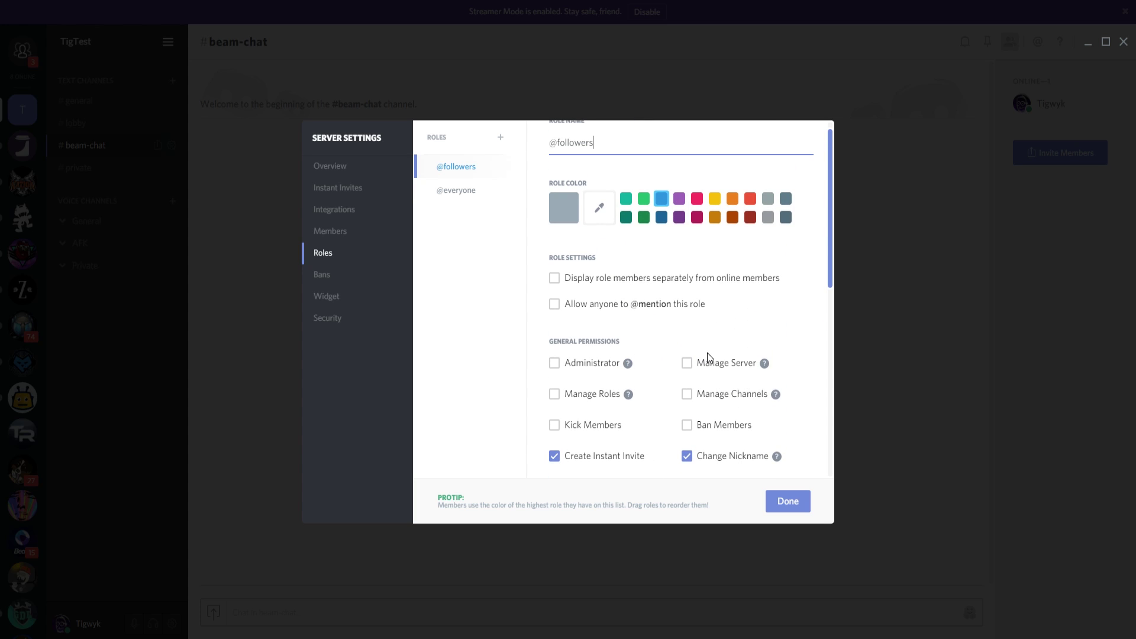
scroll(708, 355, "down", 10)
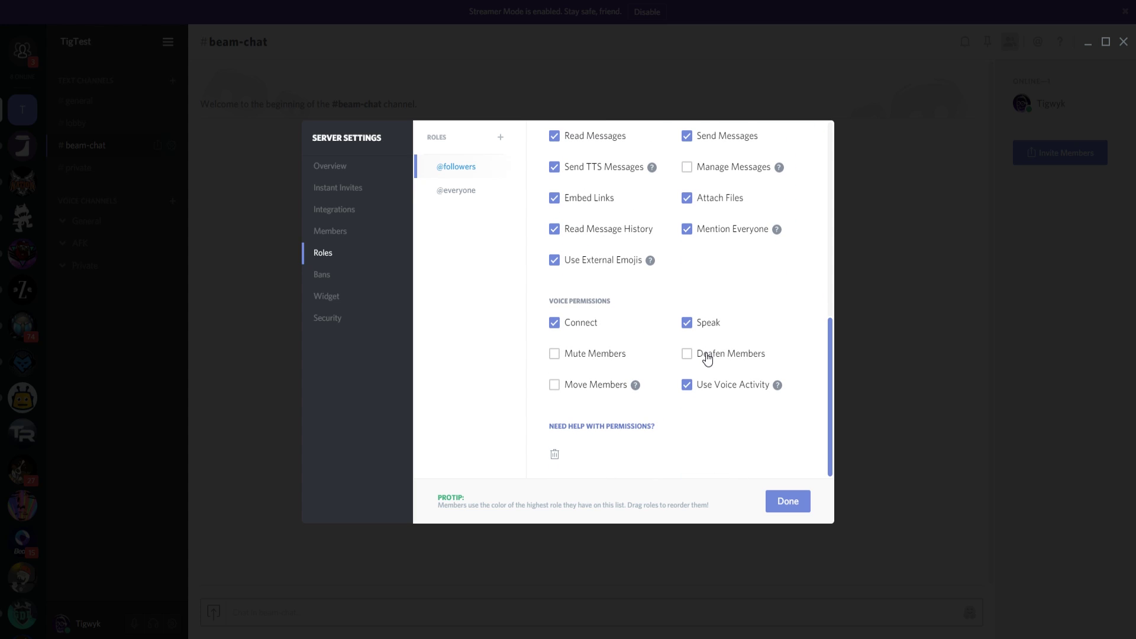
left_click(788, 501)
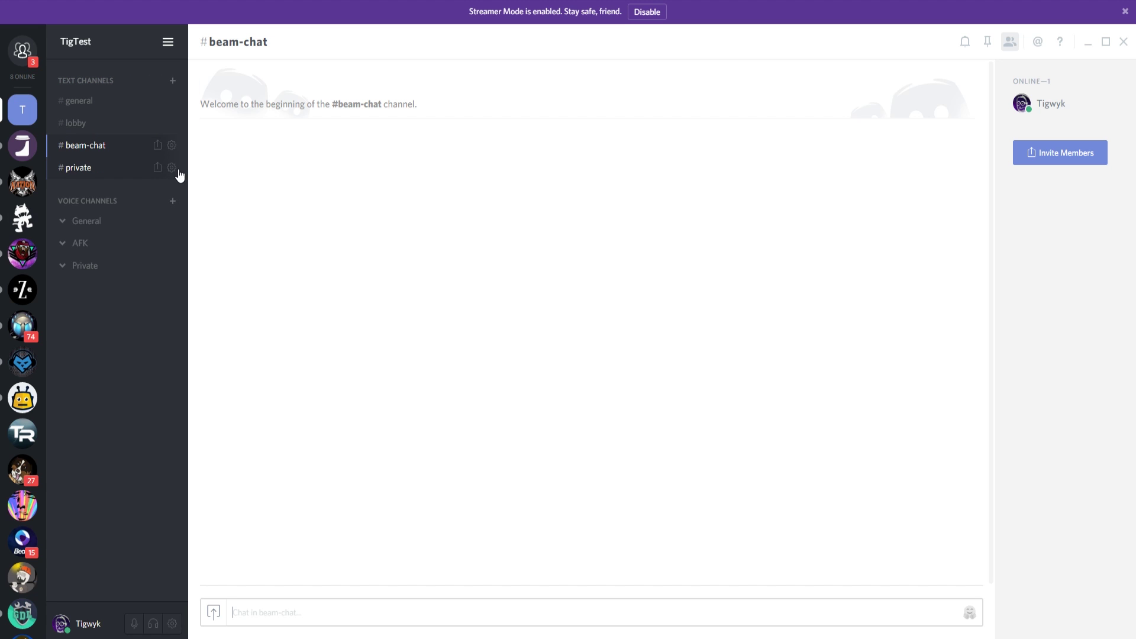
Open the #private channel's Permissions tab from its gear icon.
left_click(171, 168)
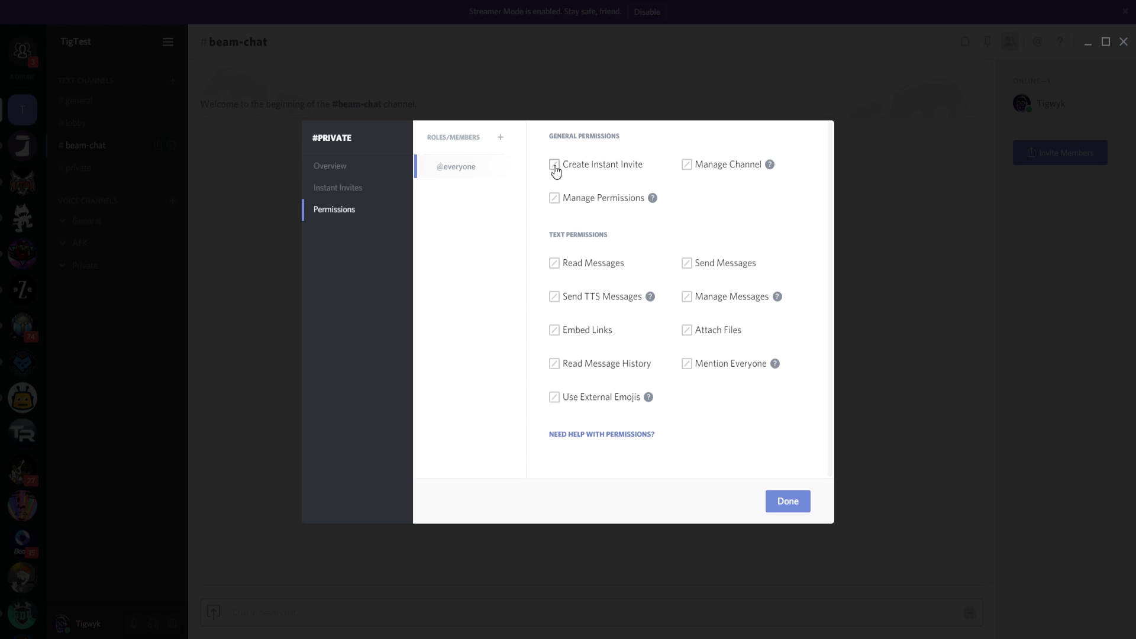
left_click(500, 140)
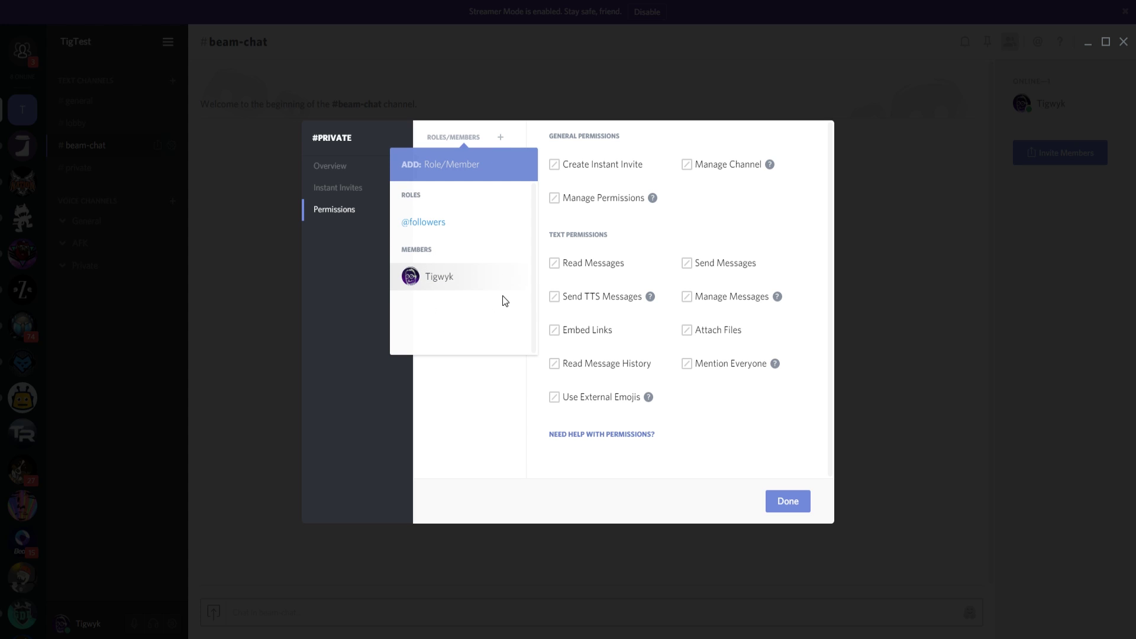
left_click(429, 224)
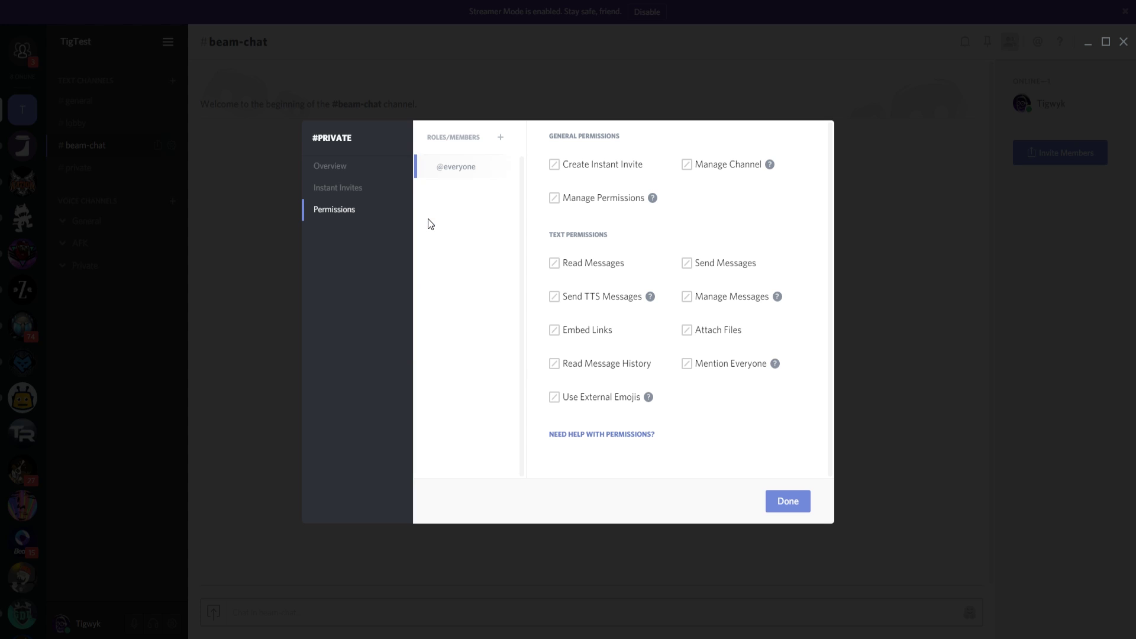